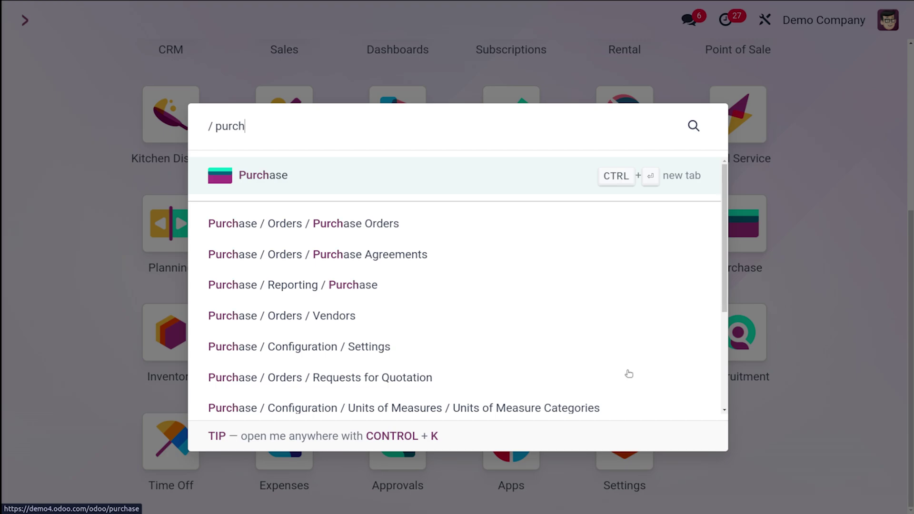
Open a blank product category from Purchase > Configuration > Product Categories, then return home
{"action": "left_click", "coordinate": [442, 171]}
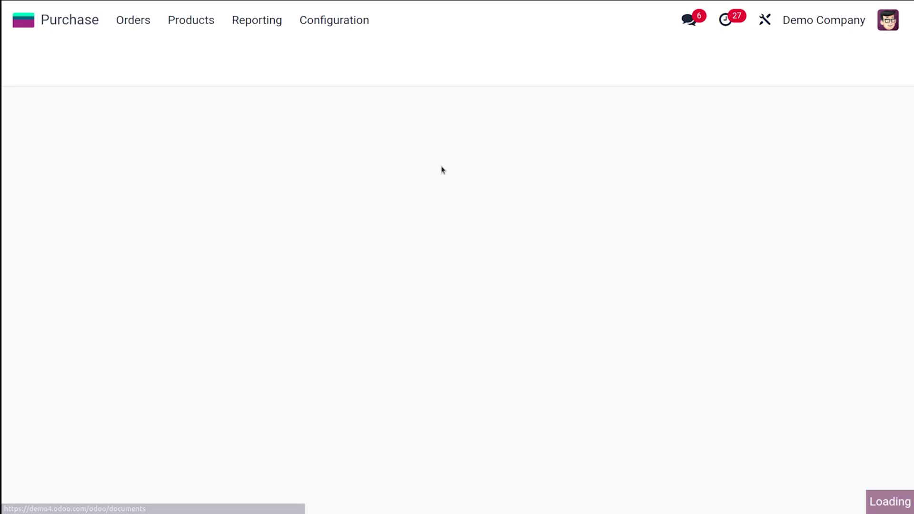
{"action": "left_click", "coordinate": [320, 24]}
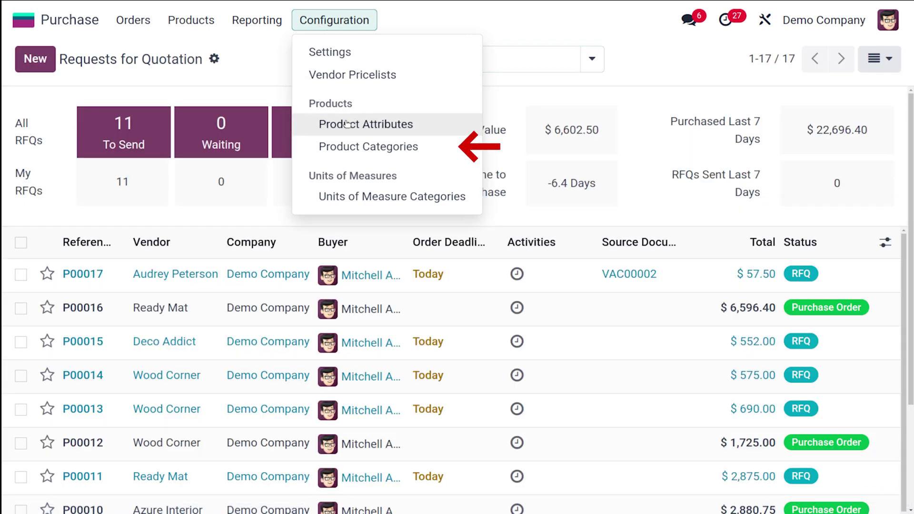
{"action": "left_click", "coordinate": [386, 154]}
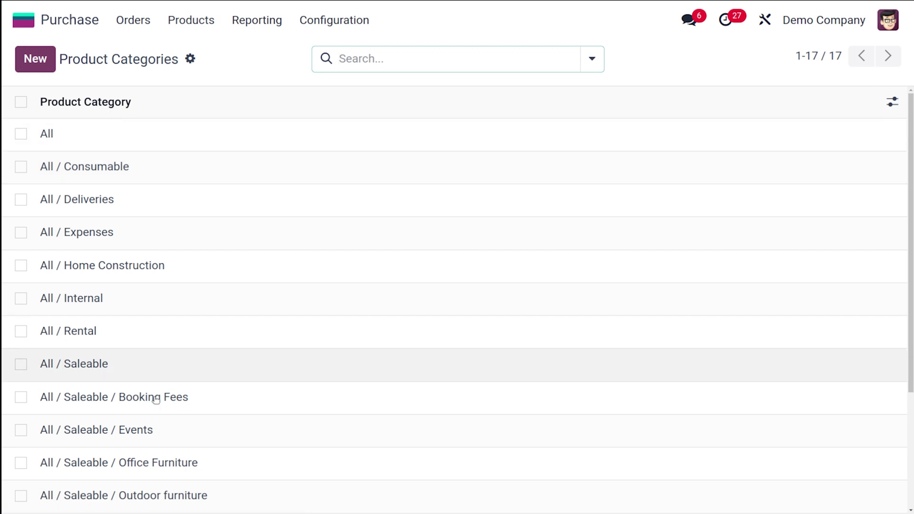
{"action": "scroll", "coordinate": [181, 381], "scroll_direction": "down", "scroll_amount": 3}
{"action": "scroll", "coordinate": [190, 385], "scroll_direction": "up", "scroll_amount": 3}
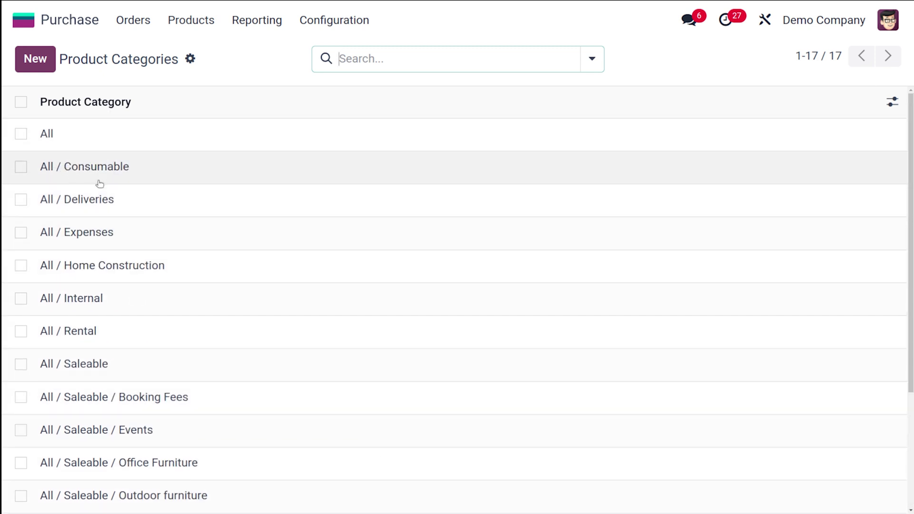
{"action": "left_click", "coordinate": [35, 59]}
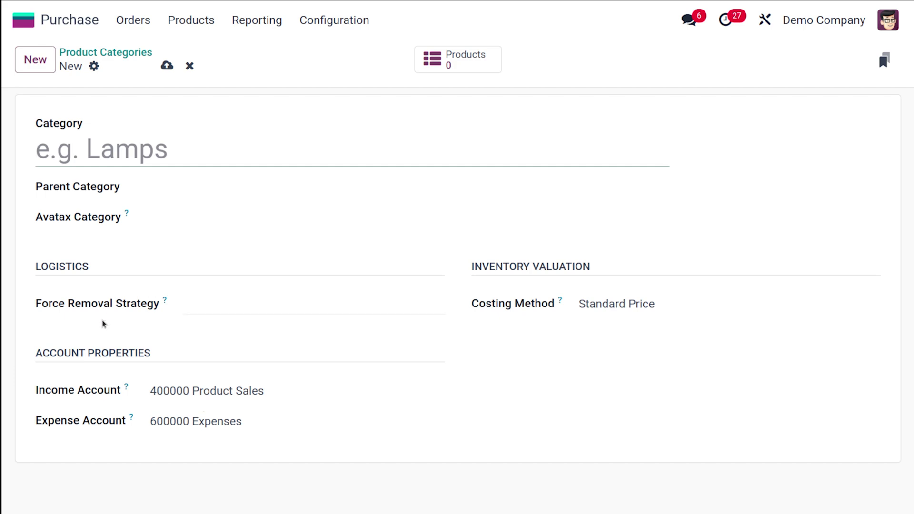
{"action": "left_click", "coordinate": [24, 20]}
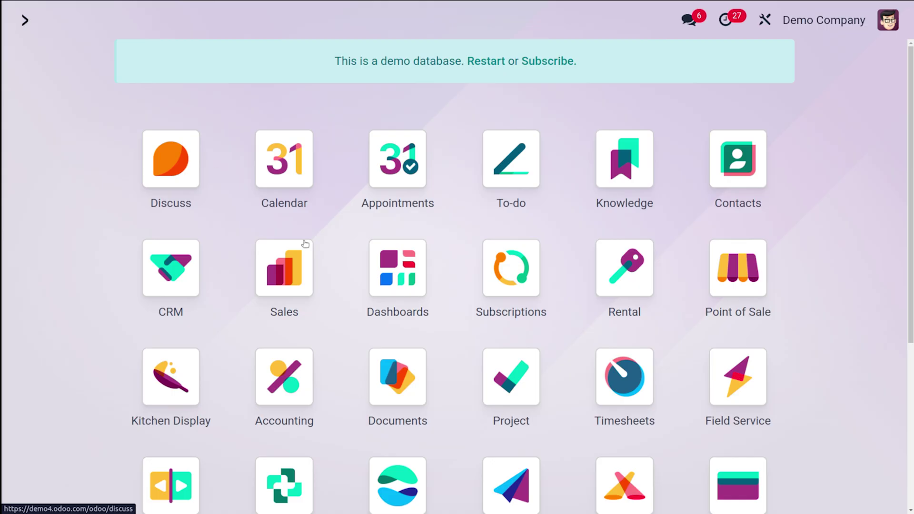
Search 'inve' to launch Inventory and go to its Configuration > Settings page
{"action": "type", "text": "inve"}
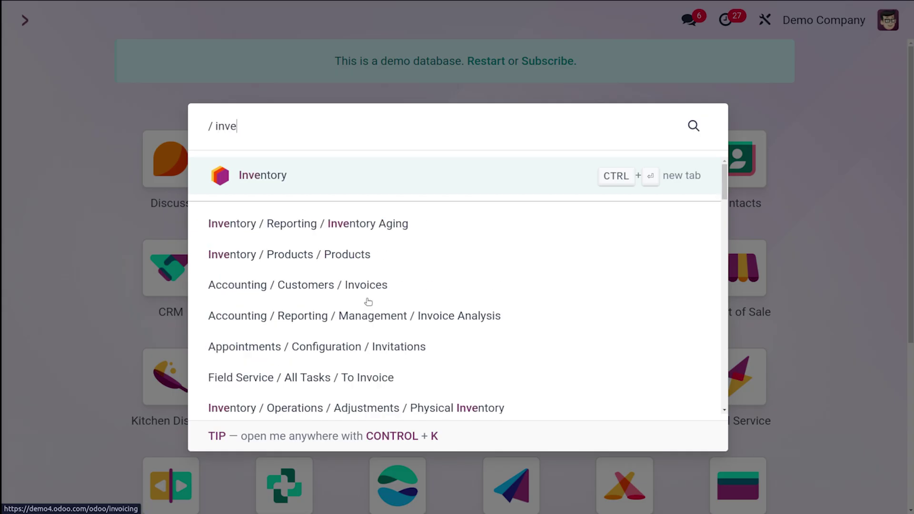
{"action": "left_click", "coordinate": [316, 192]}
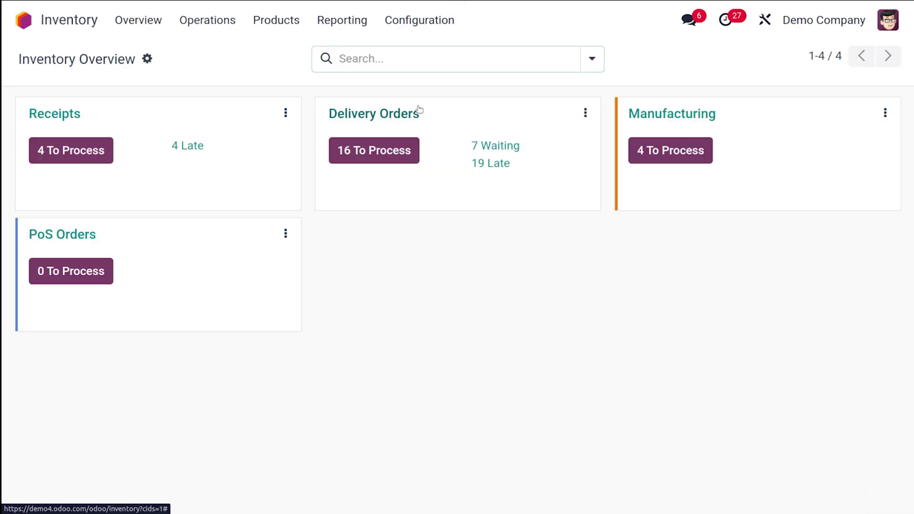
{"action": "left_click", "coordinate": [433, 33]}
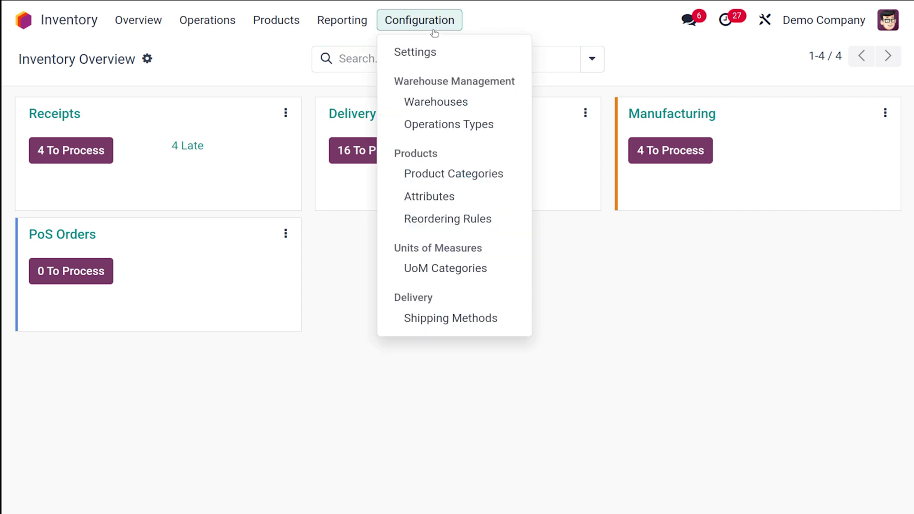
{"action": "left_click", "coordinate": [408, 59]}
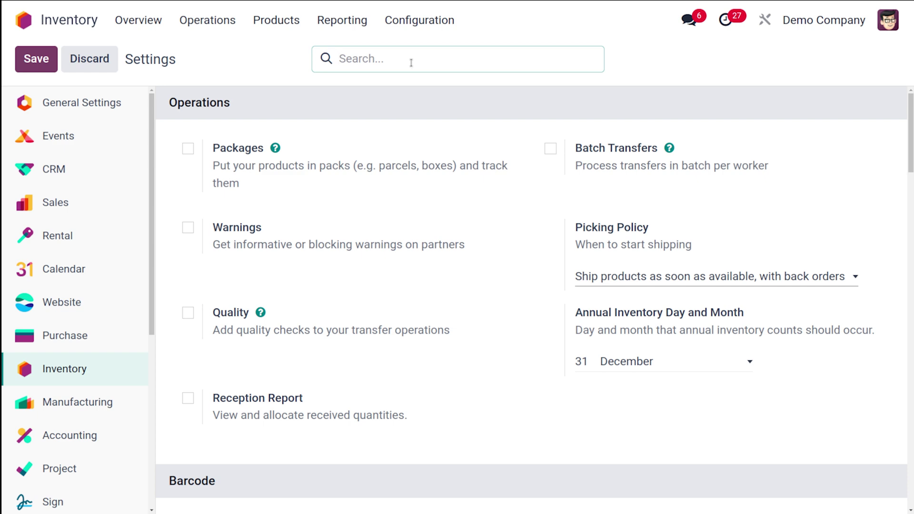
Find 'pack' in settings, enable Product Packagings, and save
{"action": "type", "text": "produ"}
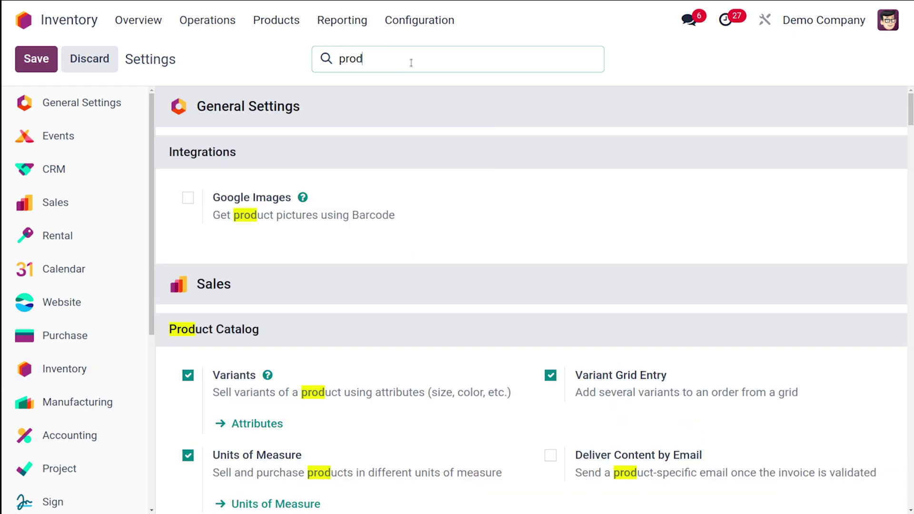
{"action": "scroll", "coordinate": [446, 324], "scroll_direction": "down", "scroll_amount": 15}
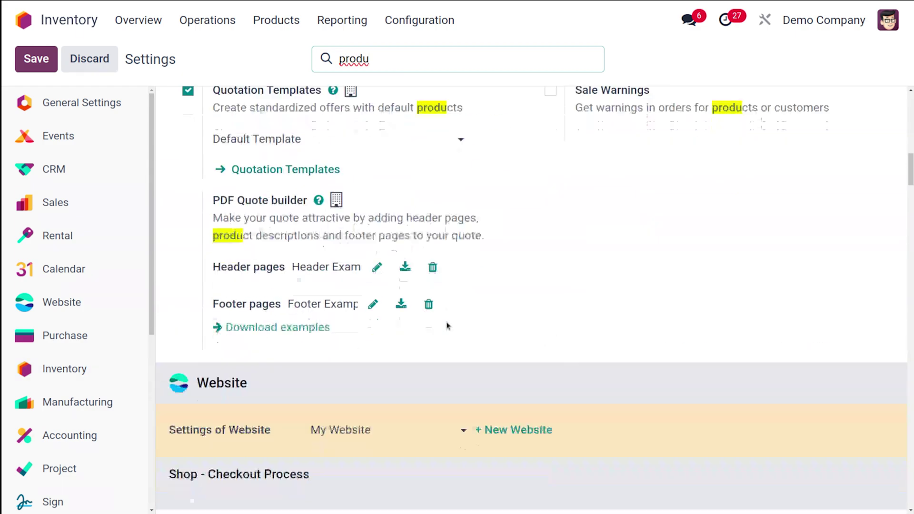
{"action": "scroll", "coordinate": [446, 324], "scroll_direction": "up", "scroll_amount": 15}
{"action": "key", "text": "BackSpace"}
{"action": "key", "text": "BackSpace"}
{"action": "key", "text": "BackSpace"}
{"action": "key", "text": "BackSpace"}
{"action": "key", "text": "BackSpace"}
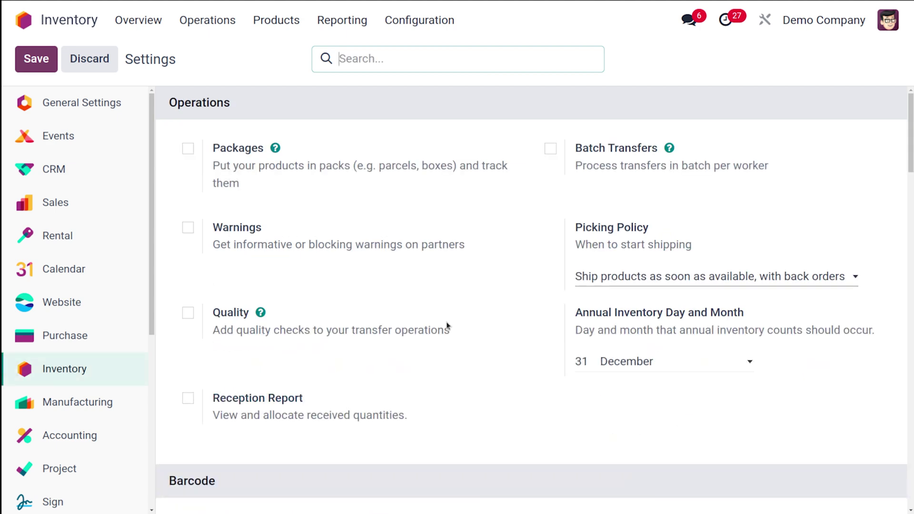
{"action": "type", "text": "pa"}
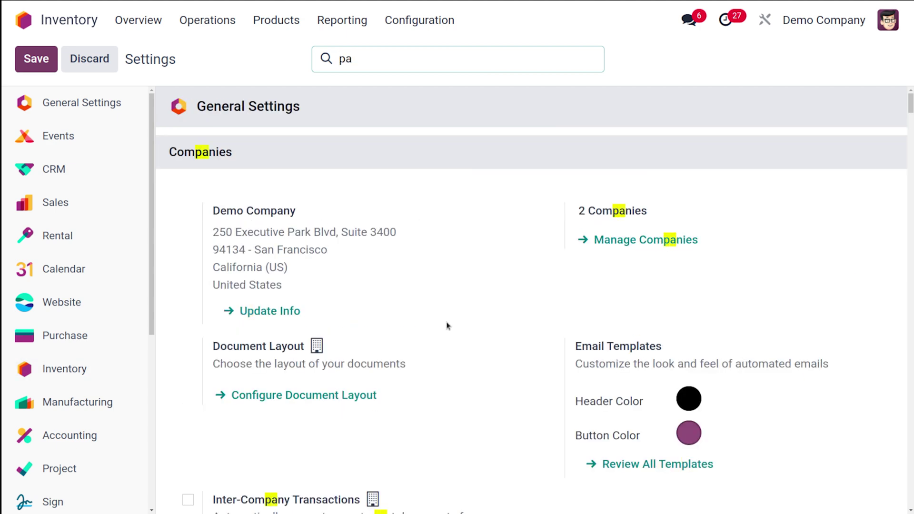
{"action": "type", "text": "ck"}
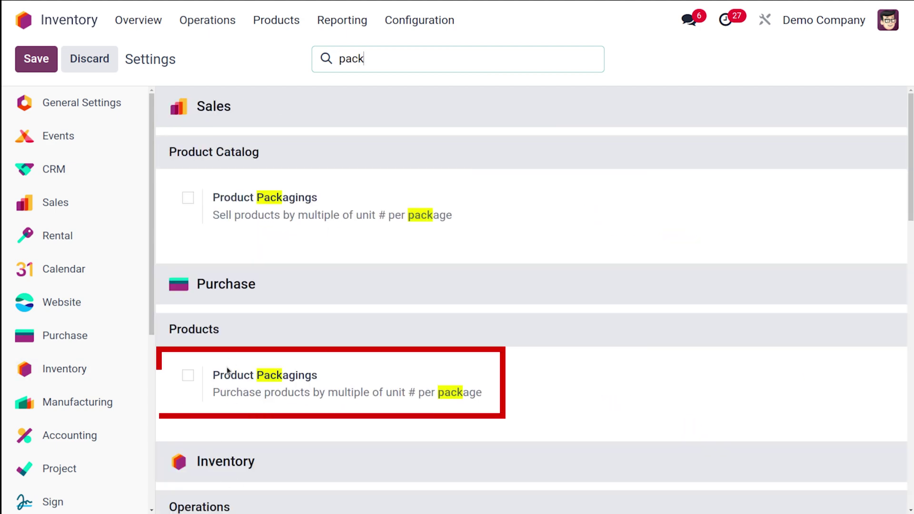
{"action": "left_click", "coordinate": [188, 376]}
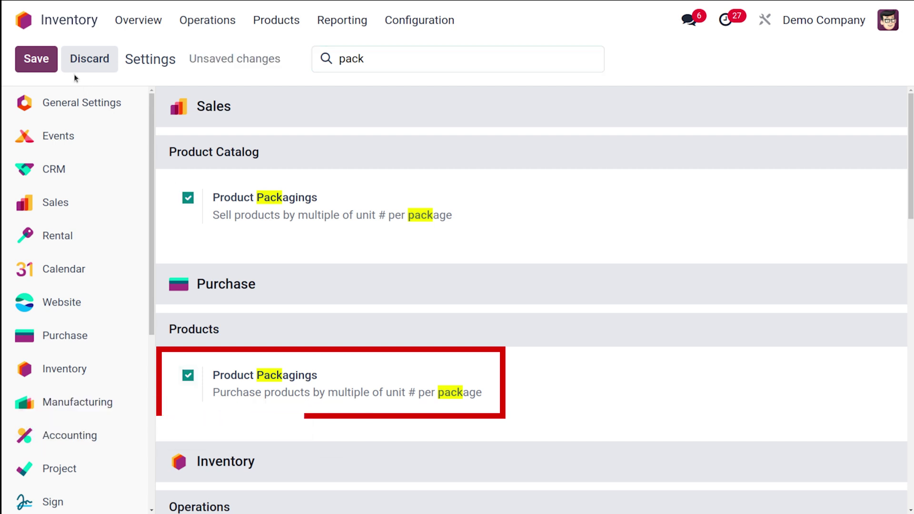
{"action": "left_click", "coordinate": [50, 62]}
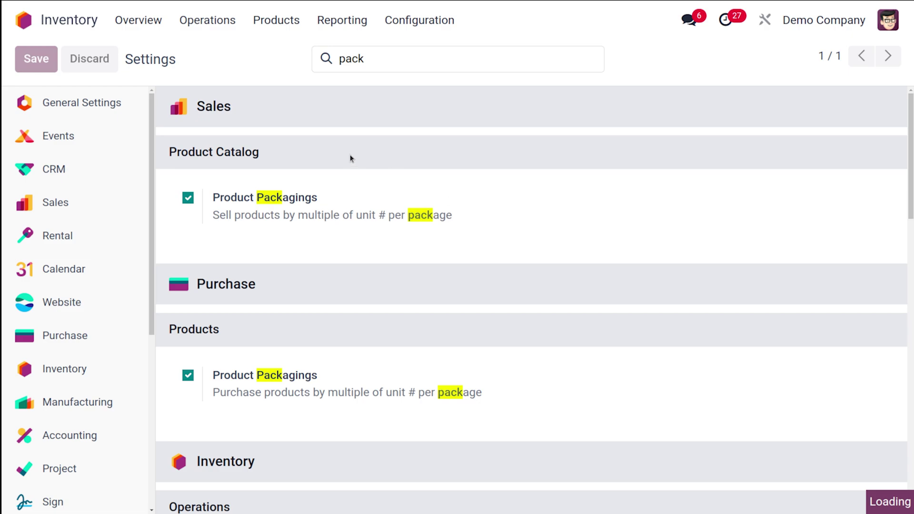
Find 'multi' in settings, enable Multi-Step Routes, and save
{"action": "scroll", "coordinate": [296, 348], "scroll_direction": "down", "scroll_amount": 9}
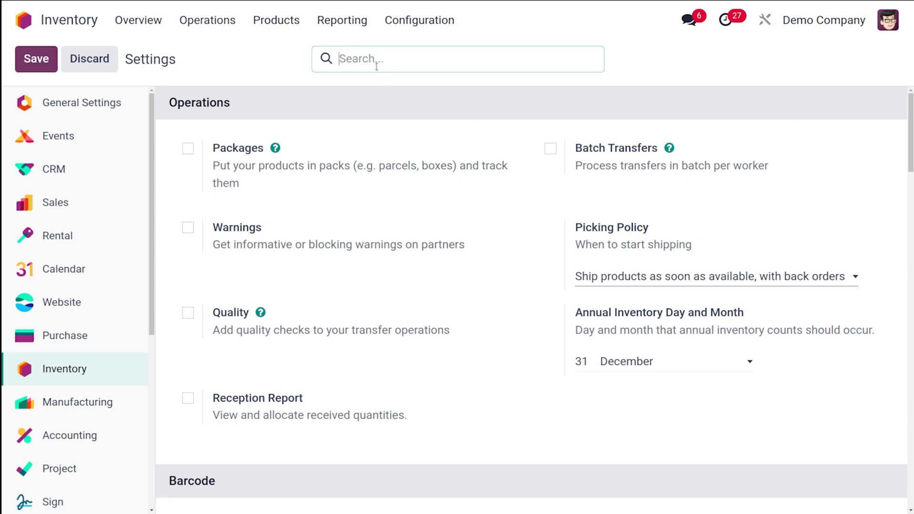
{"action": "type", "text": "mul"}
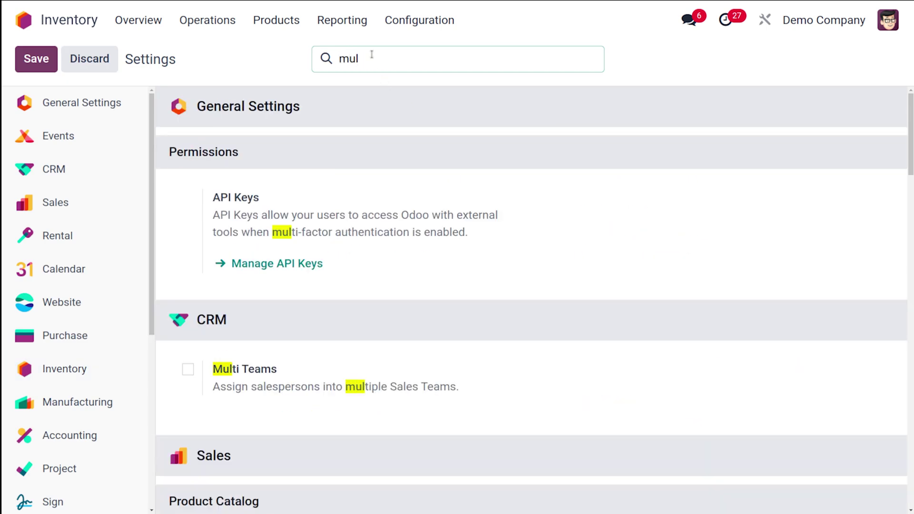
{"action": "type", "text": "ti"}
{"action": "scroll", "coordinate": [383, 210], "scroll_direction": "down", "scroll_amount": 10}
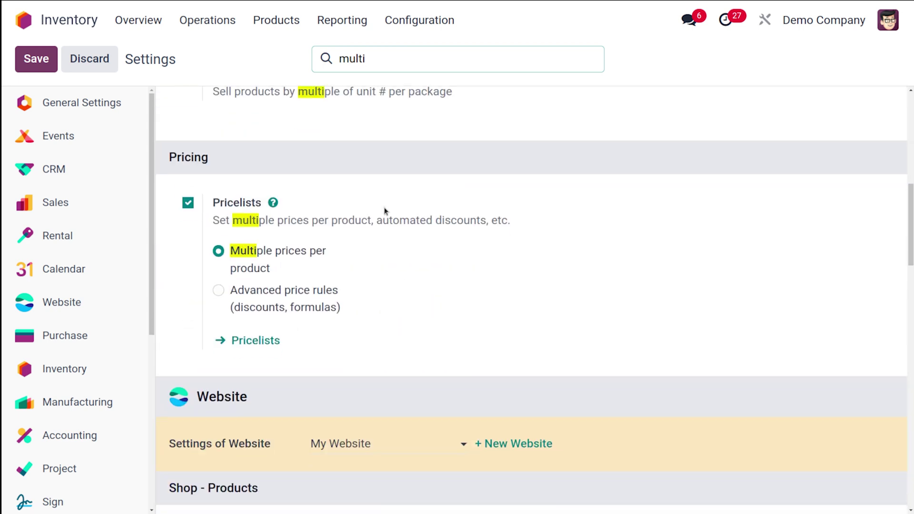
{"action": "scroll", "coordinate": [384, 211], "scroll_direction": "down", "scroll_amount": 10}
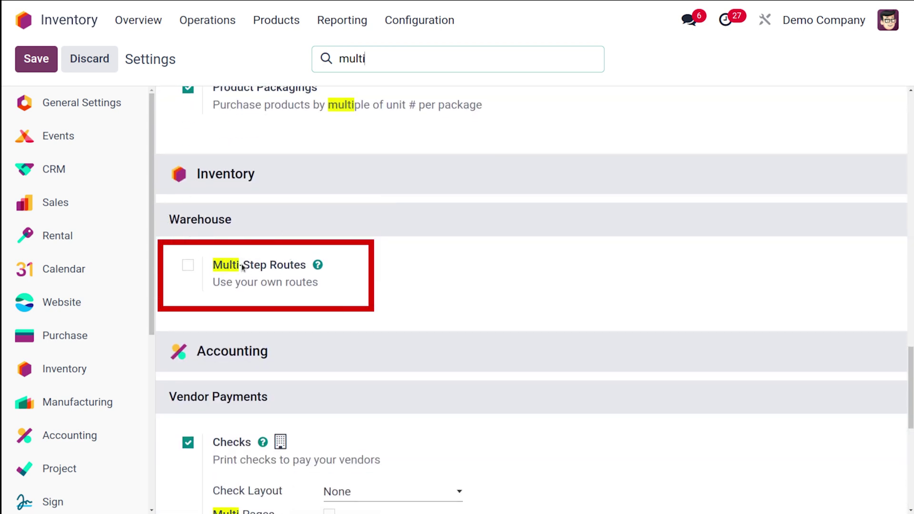
{"action": "left_click", "coordinate": [186, 266]}
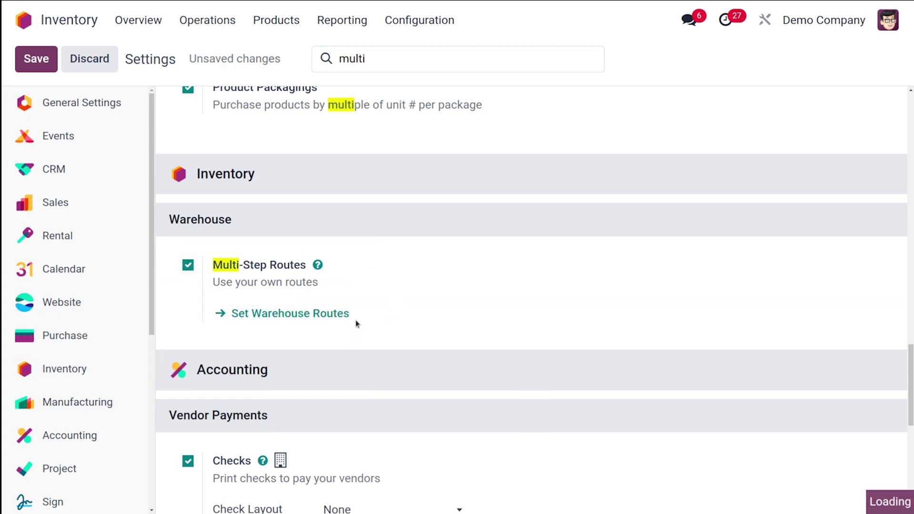
{"action": "mouse_move", "coordinate": [301, 300]}
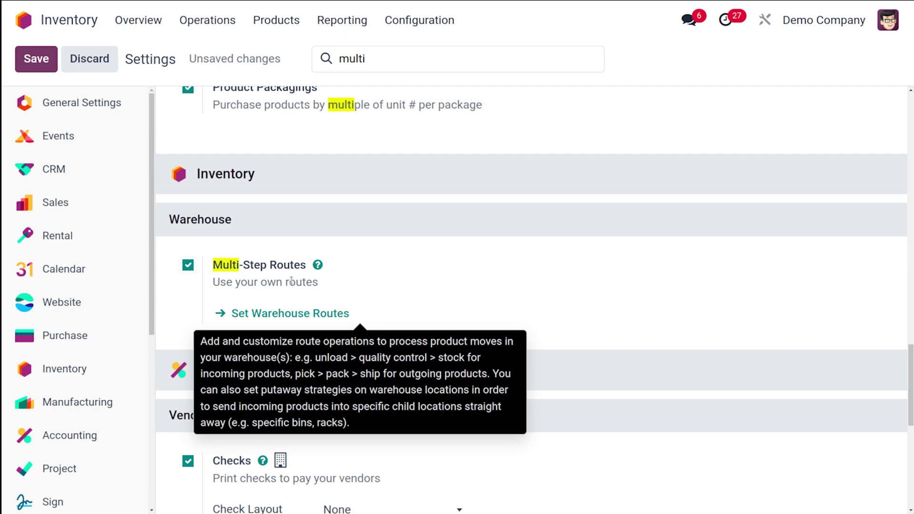
{"action": "left_click", "coordinate": [47, 60]}
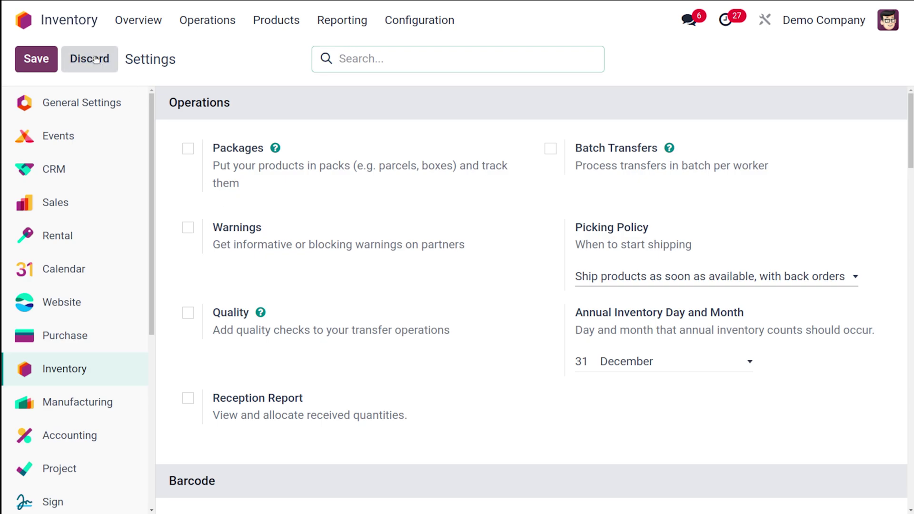
Create a new product category in Purchase's Product Categories and name it Lamps
{"action": "left_click", "coordinate": [23, 20]}
{"action": "type", "text": "pu"}
{"action": "key", "text": "Return"}
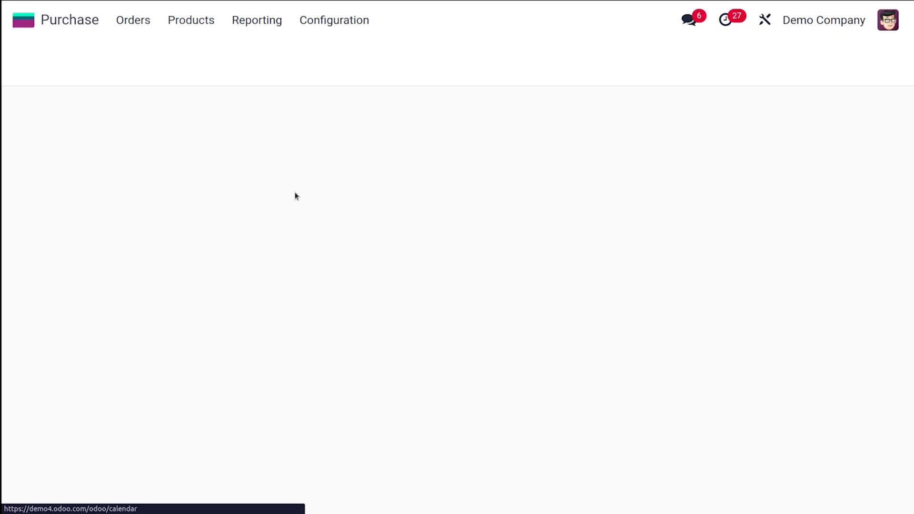
{"action": "left_click", "coordinate": [333, 20]}
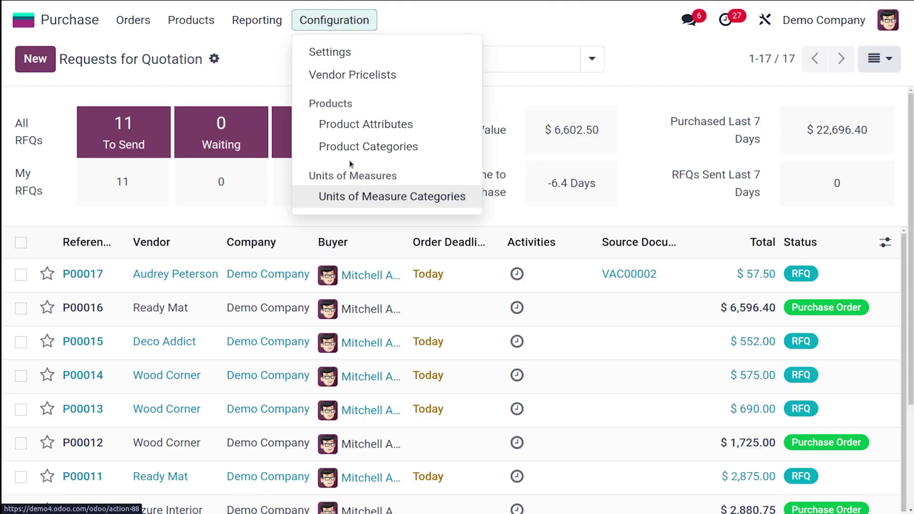
{"action": "left_click", "coordinate": [339, 149]}
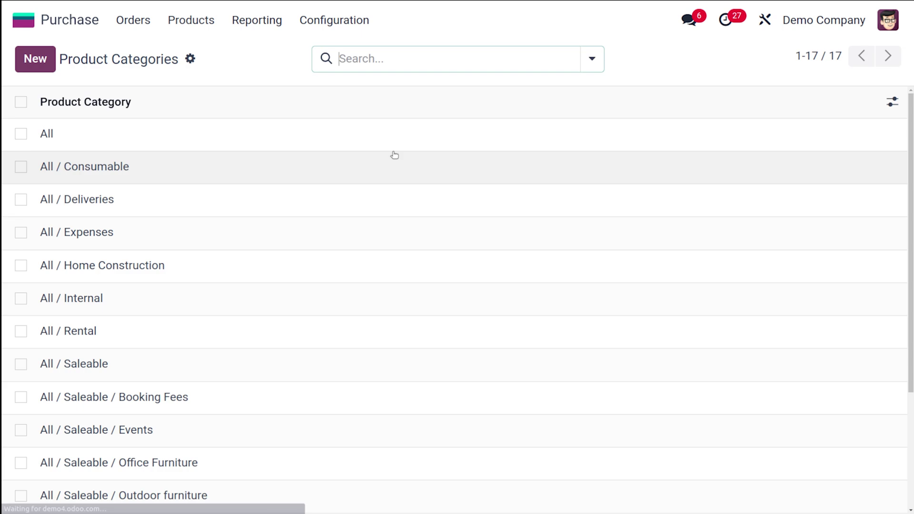
{"action": "scroll", "coordinate": [218, 381], "scroll_direction": "down", "scroll_amount": 3}
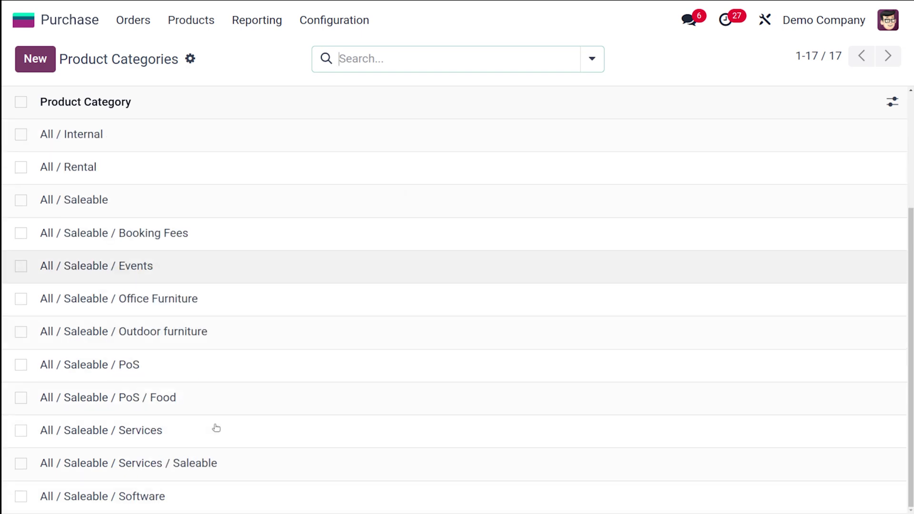
{"action": "scroll", "coordinate": [216, 428], "scroll_direction": "up", "scroll_amount": 3}
{"action": "left_click", "coordinate": [36, 60]}
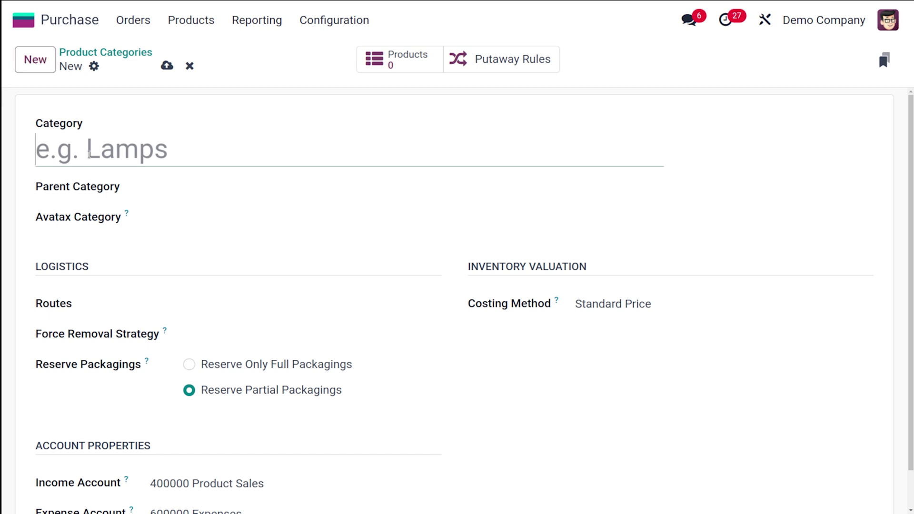
{"action": "type", "text": "Lamps"}
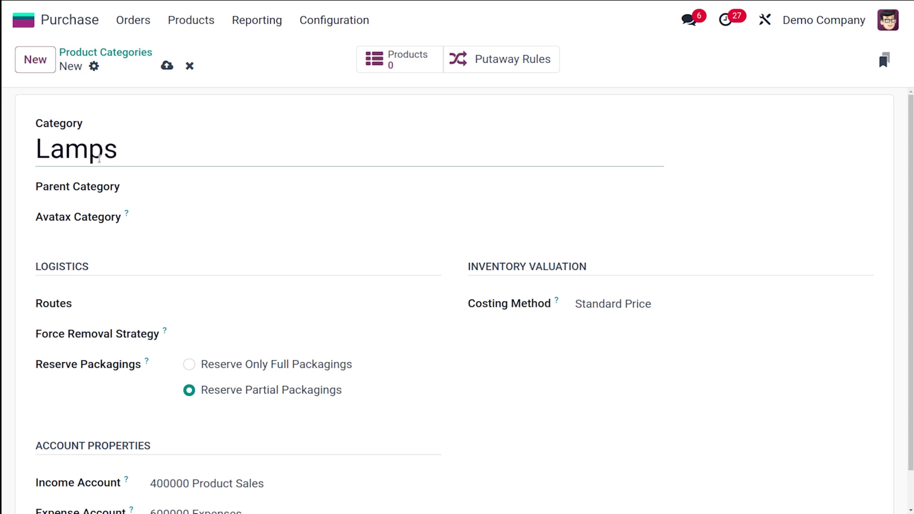
Choose All / Saleable as the Lamps parent category, leaving Avatax Category empty
{"action": "left_click", "coordinate": [142, 190]}
{"action": "left_click", "coordinate": [203, 185]}
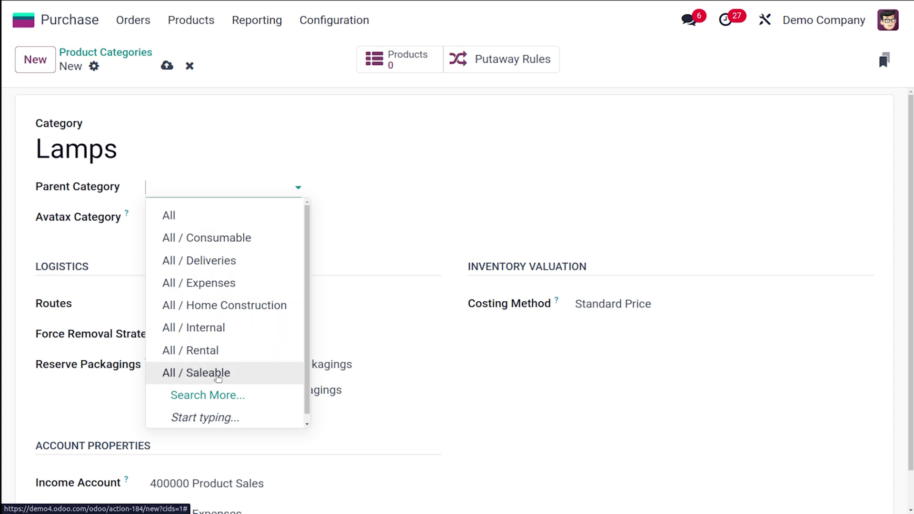
{"action": "left_click", "coordinate": [218, 375]}
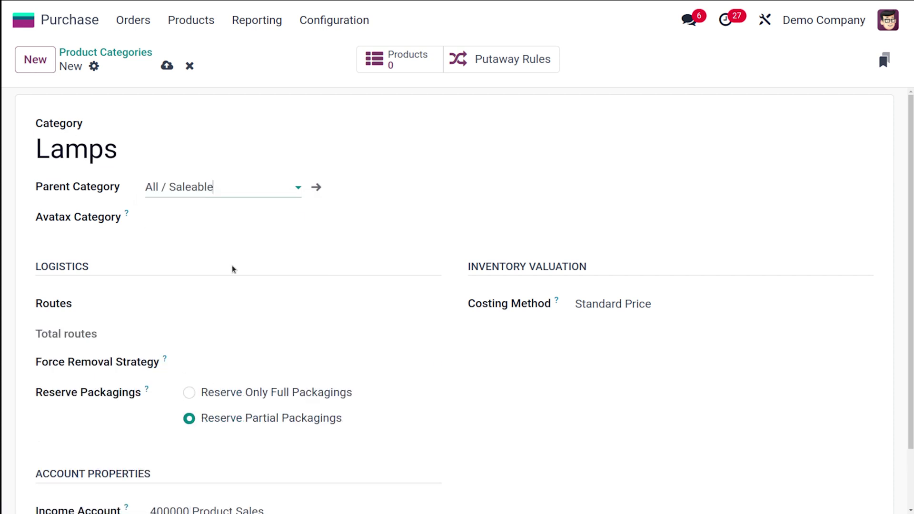
{"action": "left_click", "coordinate": [179, 213]}
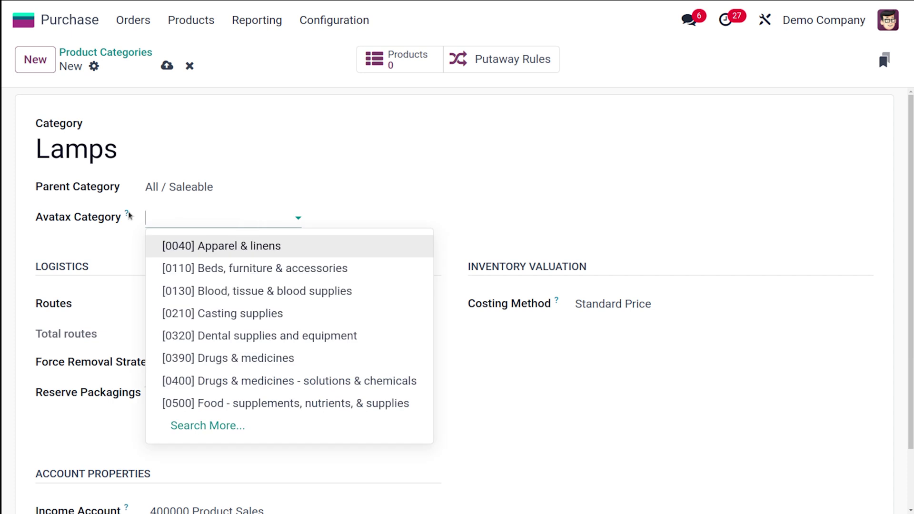
{"action": "mouse_move", "coordinate": [128, 214]}
{"action": "left_click", "coordinate": [479, 241]}
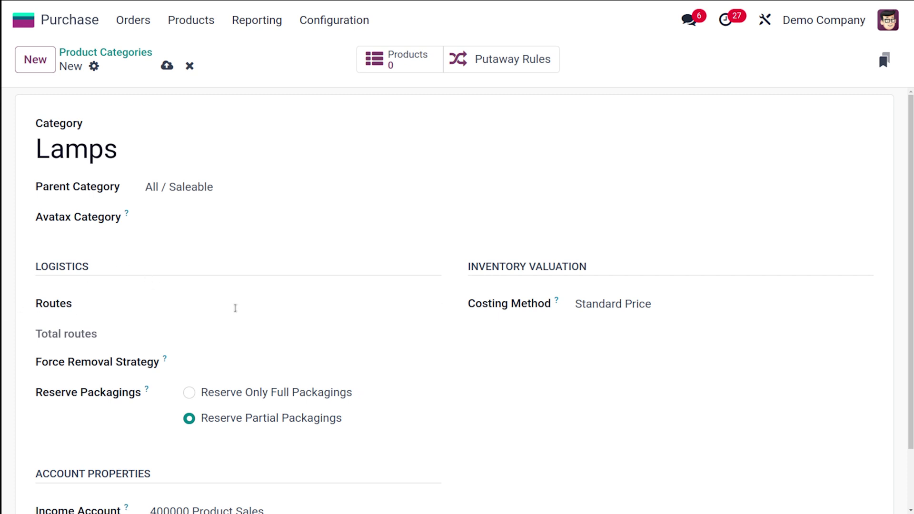
Add the Receive in 1 step and Deliver in 1 step routes to Lamps
{"action": "left_click", "coordinate": [256, 306]}
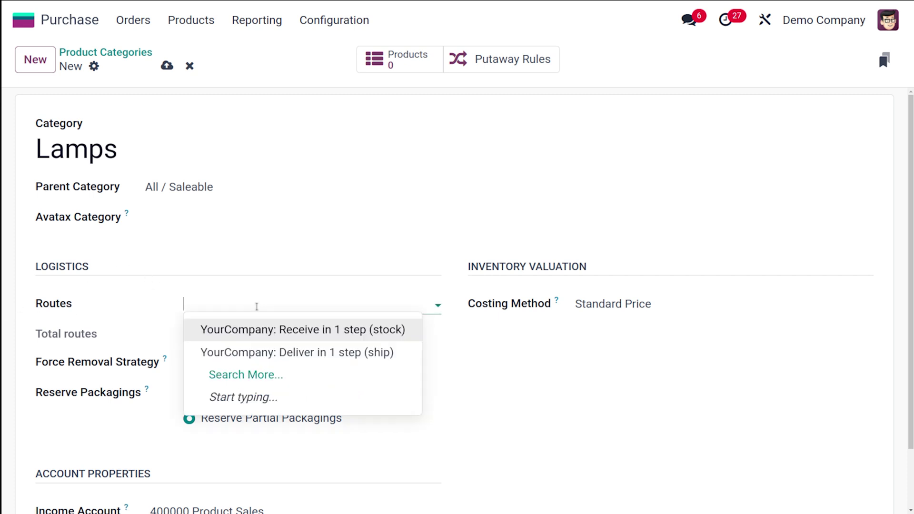
{"action": "left_click", "coordinate": [235, 330]}
{"action": "left_click", "coordinate": [410, 304]}
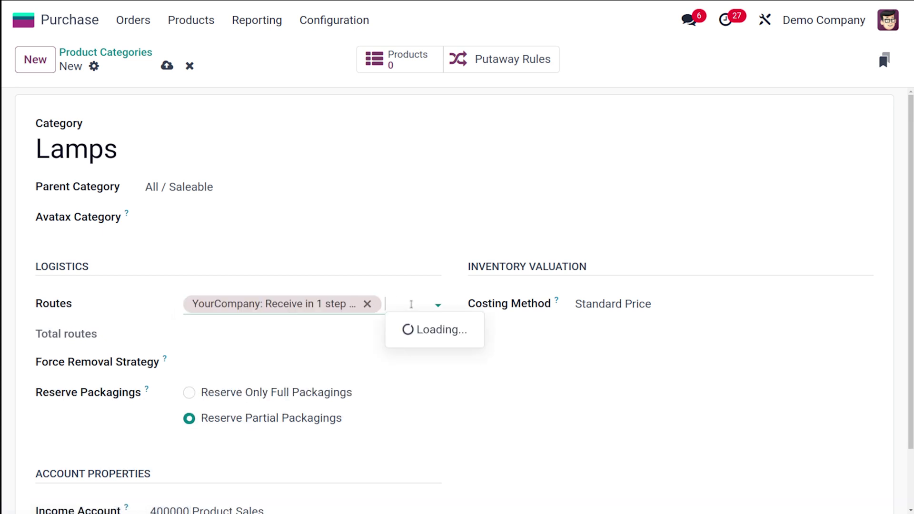
{"action": "left_click", "coordinate": [434, 327]}
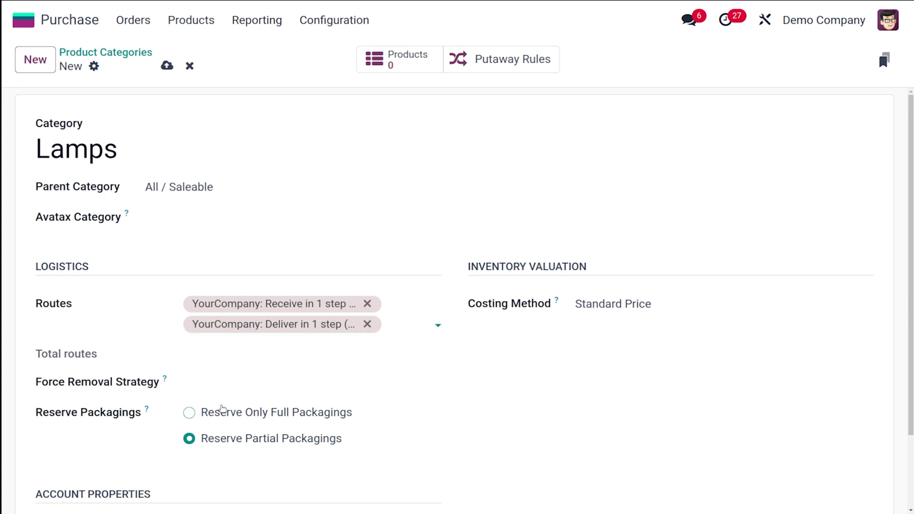
Set the Lamps removal strategy to FIFO and reserve only full packagings
{"action": "scroll", "coordinate": [214, 378], "scroll_direction": "down", "scroll_amount": 2}
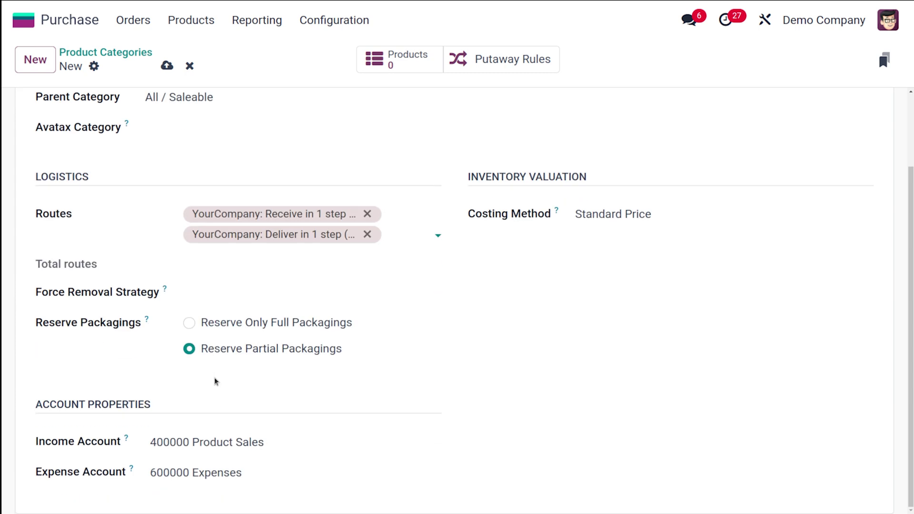
{"action": "mouse_move", "coordinate": [165, 292]}
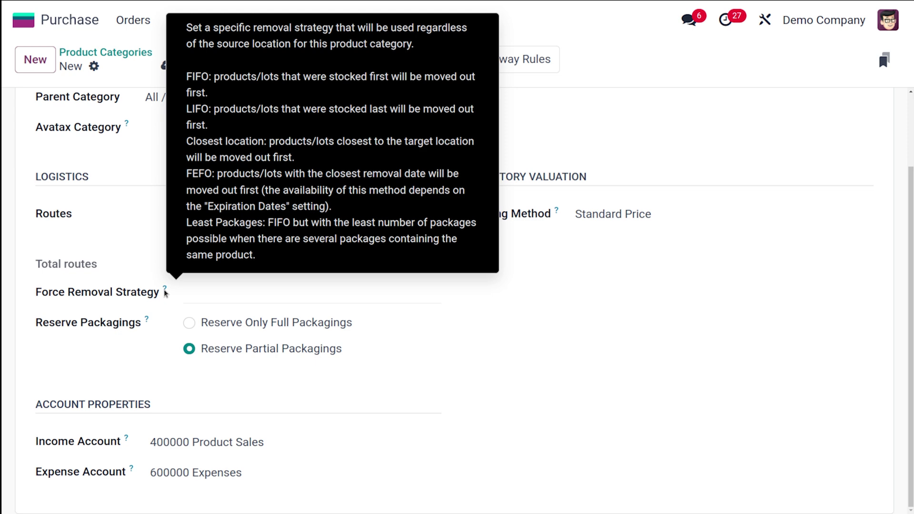
{"action": "left_click", "coordinate": [281, 292]}
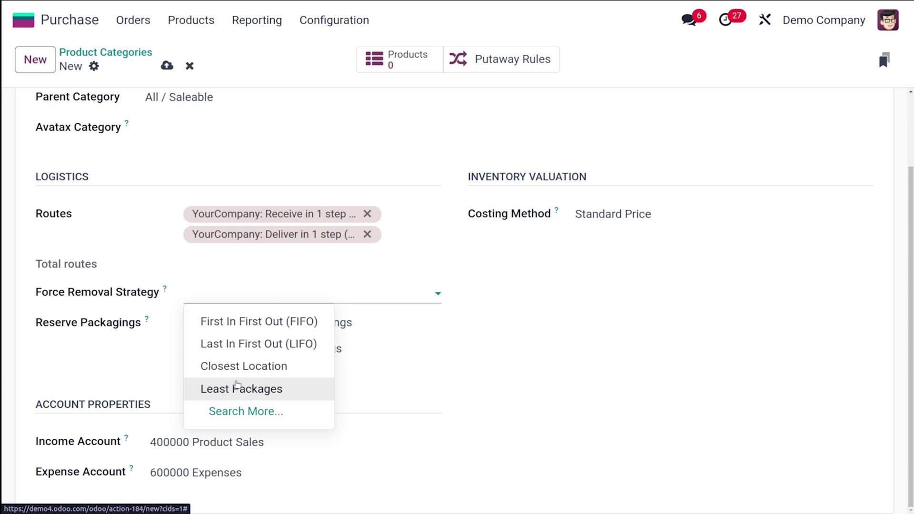
{"action": "left_click", "coordinate": [266, 320]}
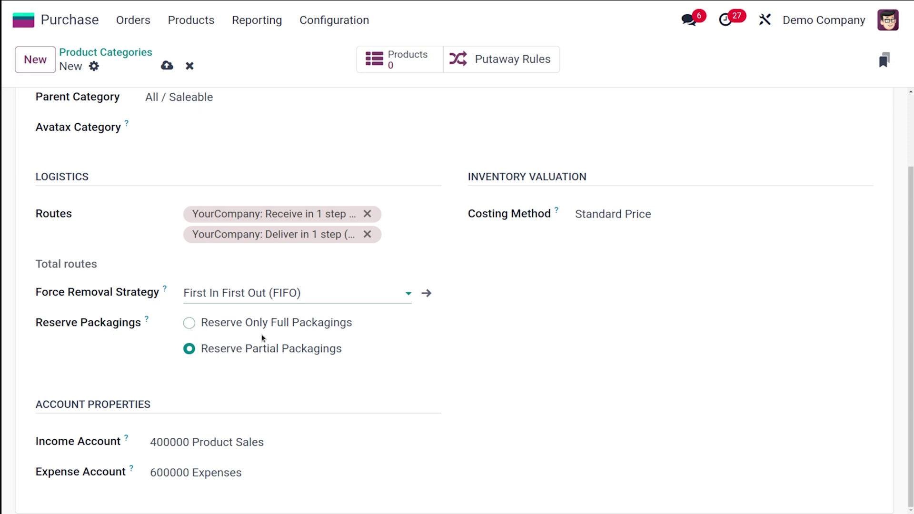
{"action": "left_click", "coordinate": [189, 323]}
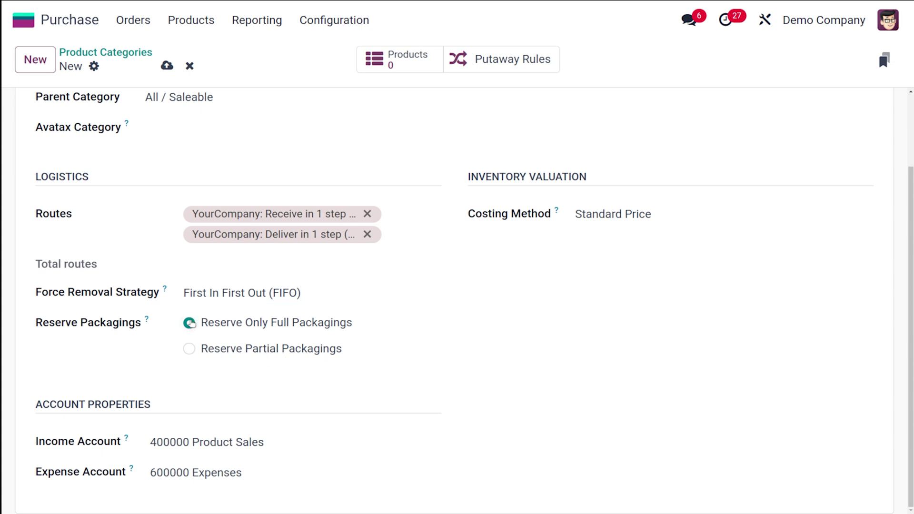
{"action": "left_click", "coordinate": [600, 218]}
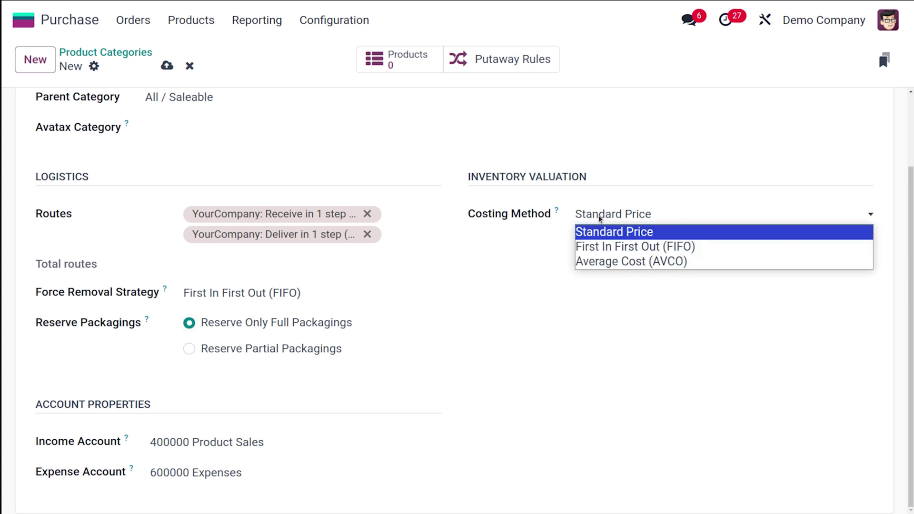
{"action": "left_click", "coordinate": [618, 232]}
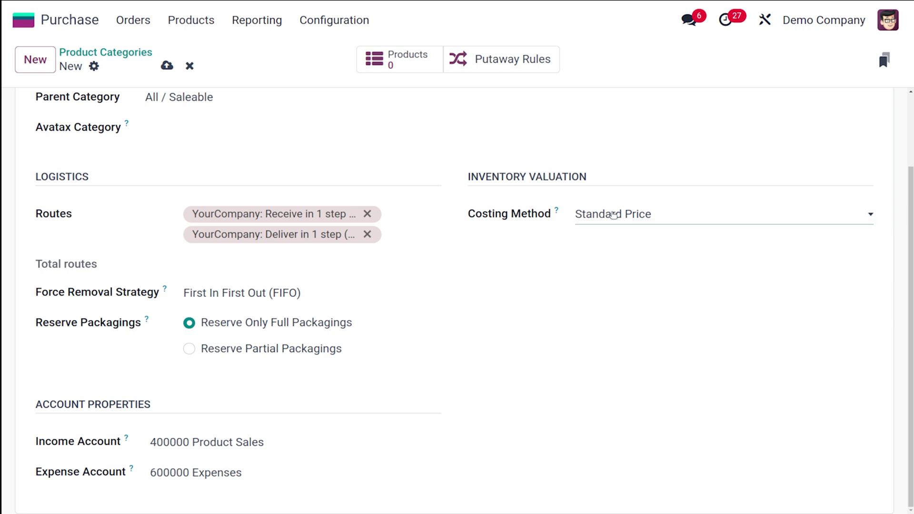
{"action": "left_click", "coordinate": [612, 214]}
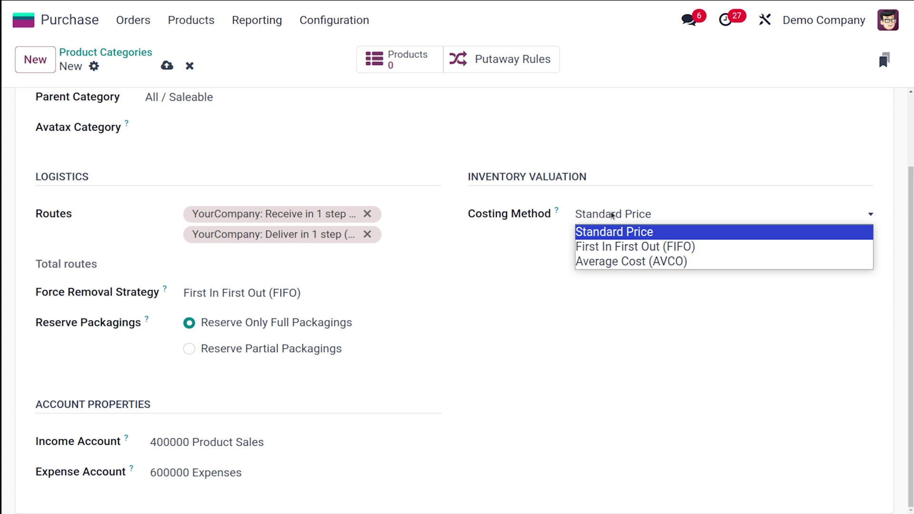
{"action": "left_click", "coordinate": [620, 261]}
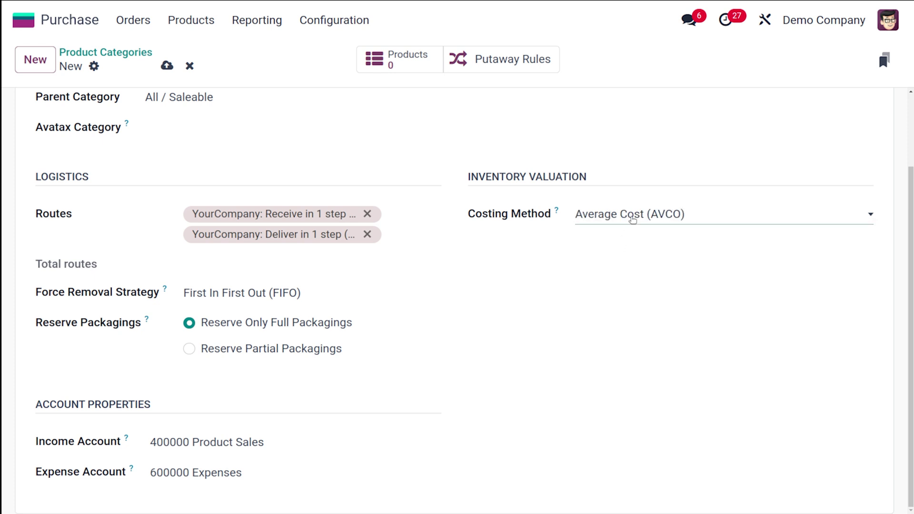
{"action": "left_click", "coordinate": [631, 214]}
{"action": "left_click", "coordinate": [624, 247]}
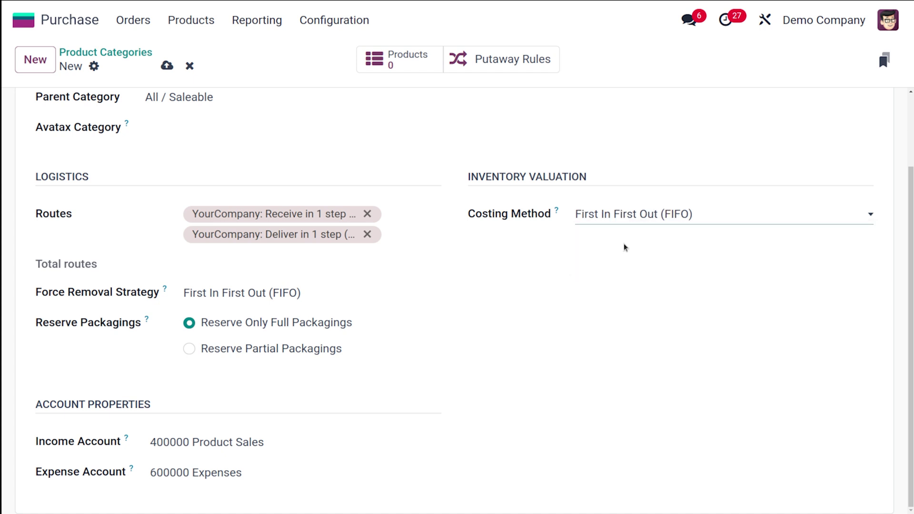
{"action": "left_click", "coordinate": [624, 215]}
{"action": "left_click", "coordinate": [619, 230]}
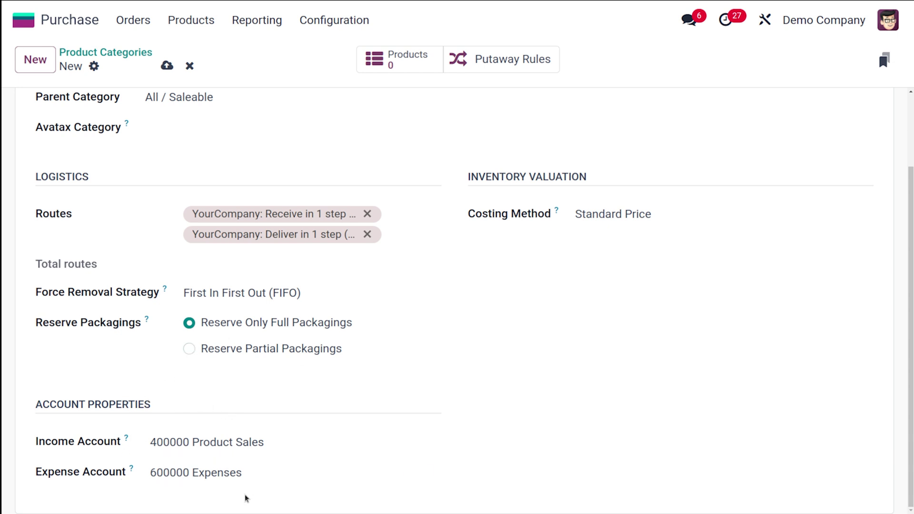
Save Lamps, view its Products smart button list, and start a new product there
{"action": "scroll", "coordinate": [274, 242], "scroll_direction": "up", "scroll_amount": 3}
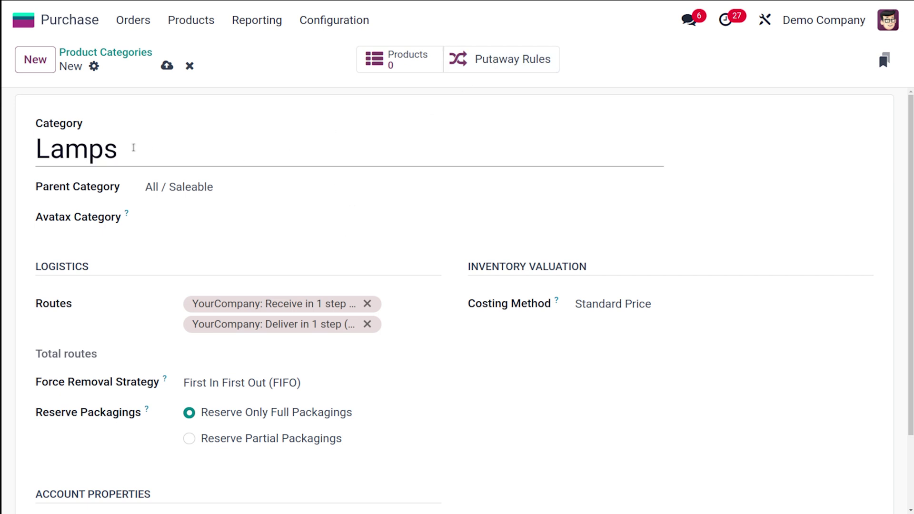
{"action": "left_click", "coordinate": [167, 65]}
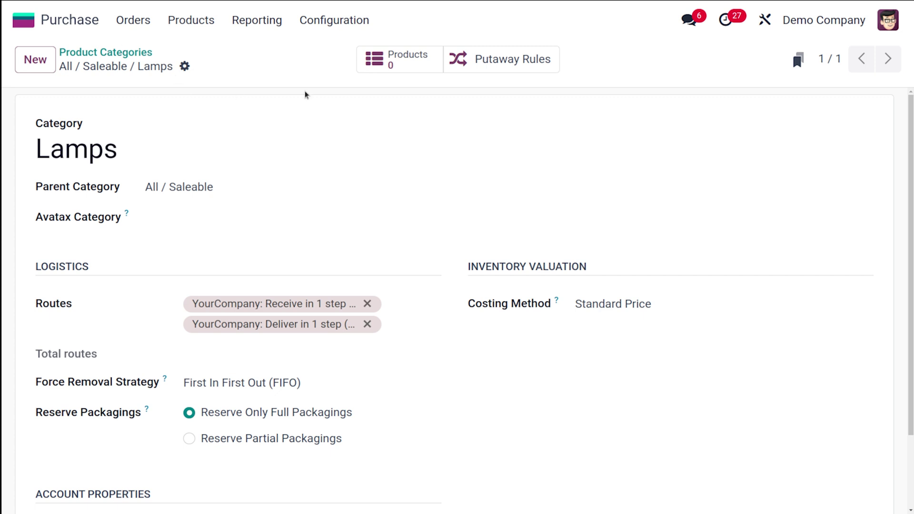
{"action": "left_click", "coordinate": [407, 65]}
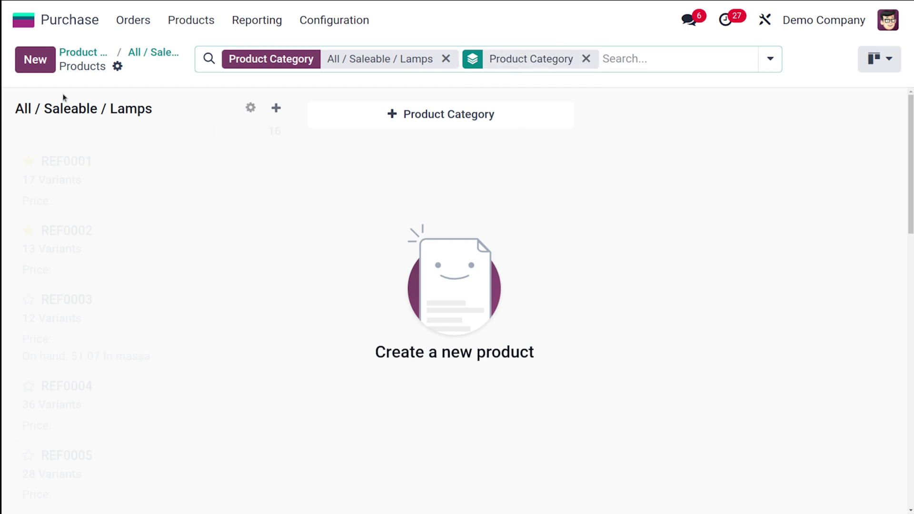
{"action": "left_click", "coordinate": [35, 59]}
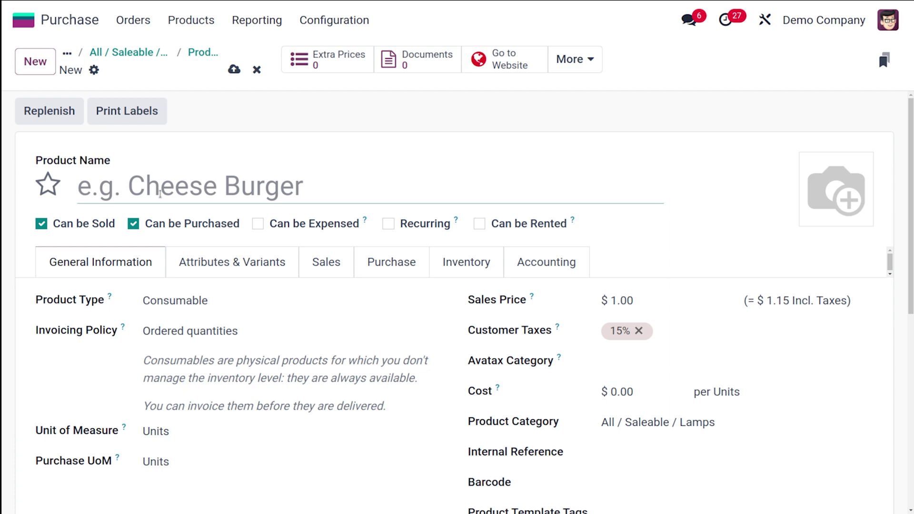
Name the new product Candle and make it a Storable Product
{"action": "type", "text": "C"}
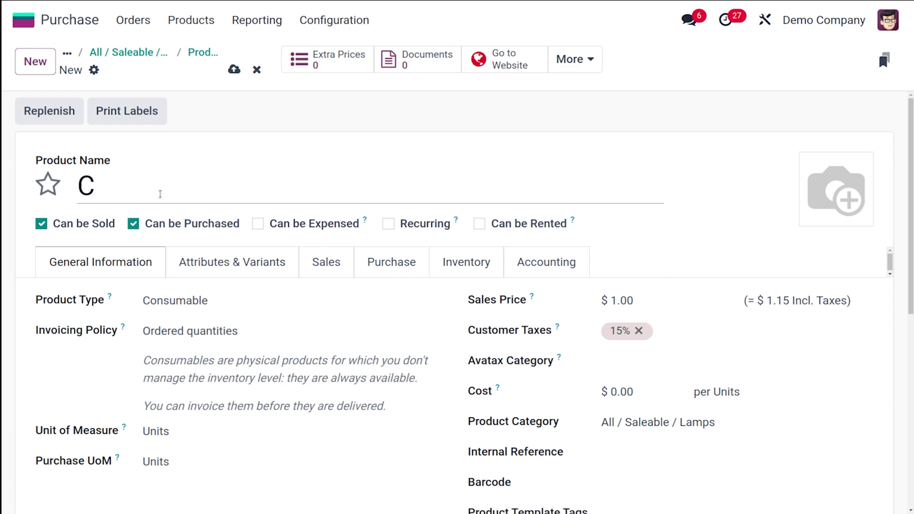
{"action": "type", "text": "andle"}
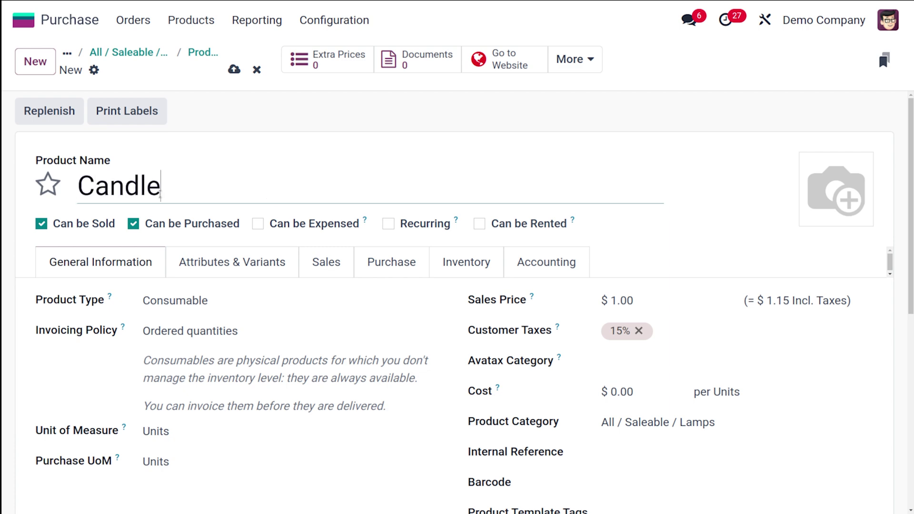
{"action": "left_click", "coordinate": [190, 299]}
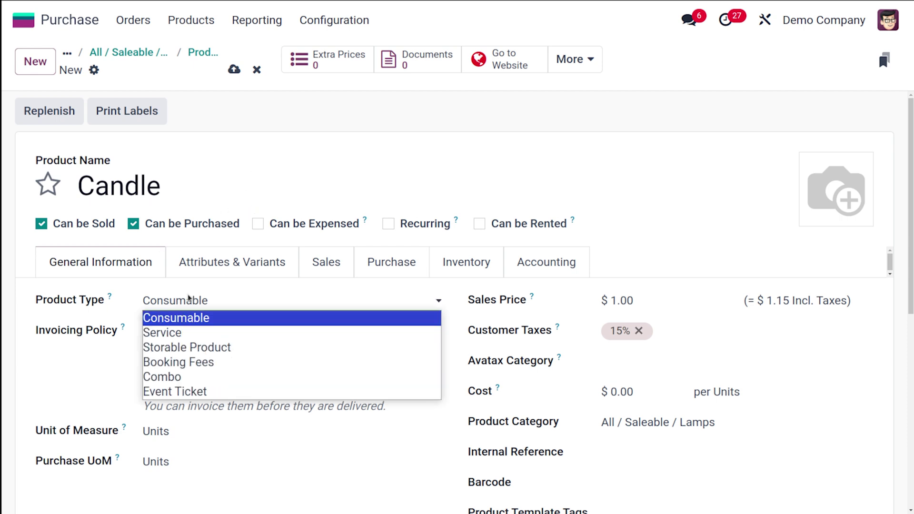
{"action": "left_click", "coordinate": [203, 348]}
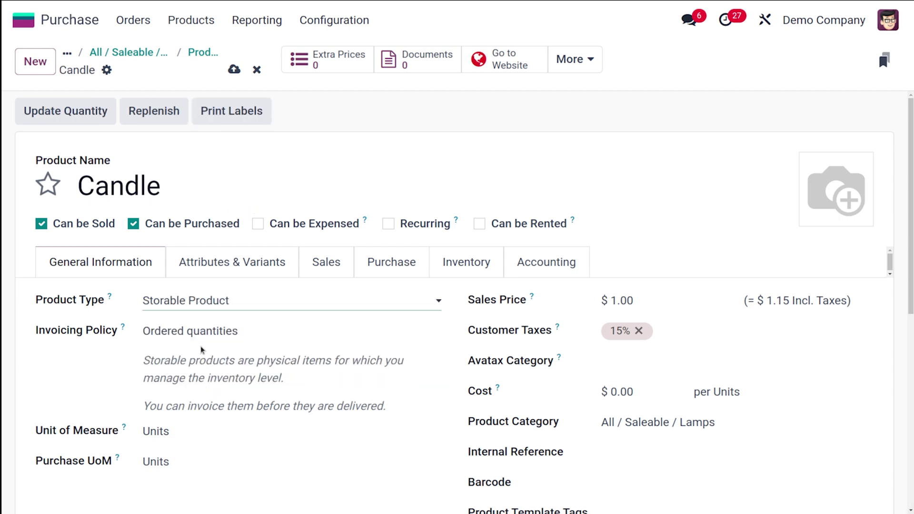
Add a vendor line for Candle with price 10.00 and quantity 5
{"action": "left_click", "coordinate": [386, 262]}
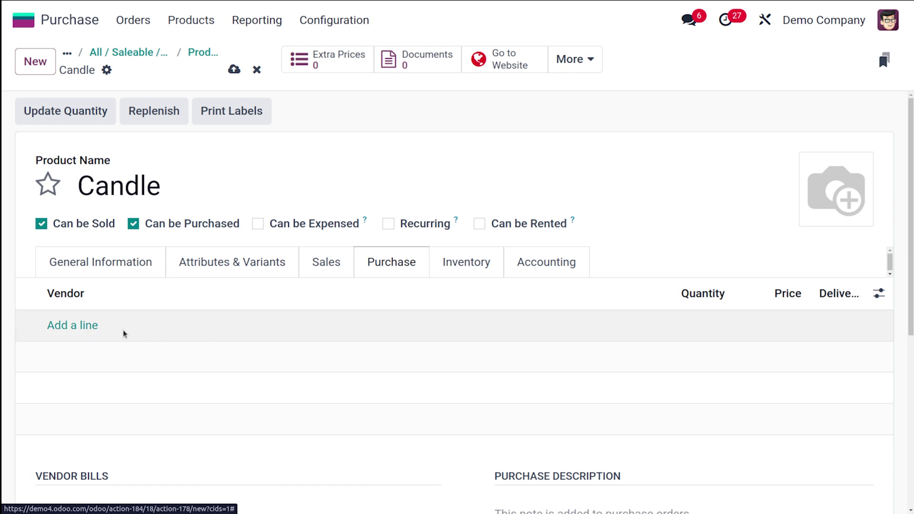
{"action": "left_click", "coordinate": [70, 333]}
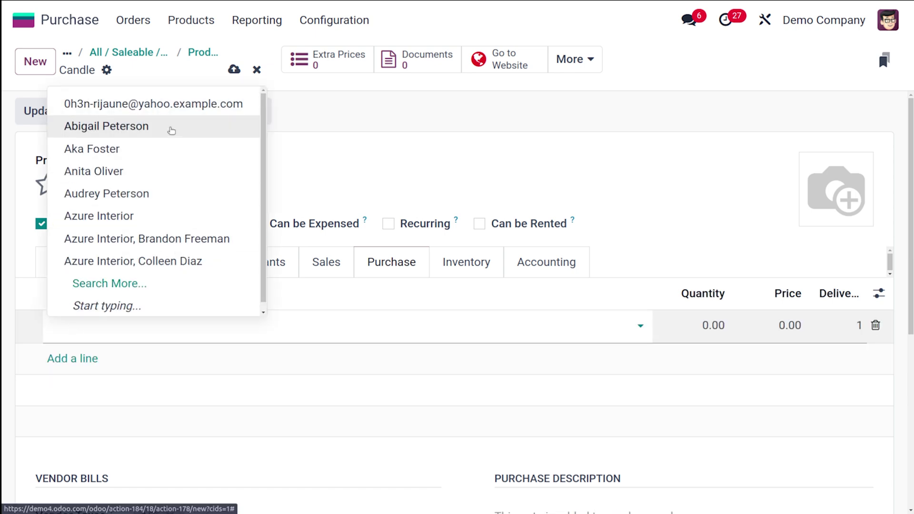
{"action": "left_click", "coordinate": [169, 126]}
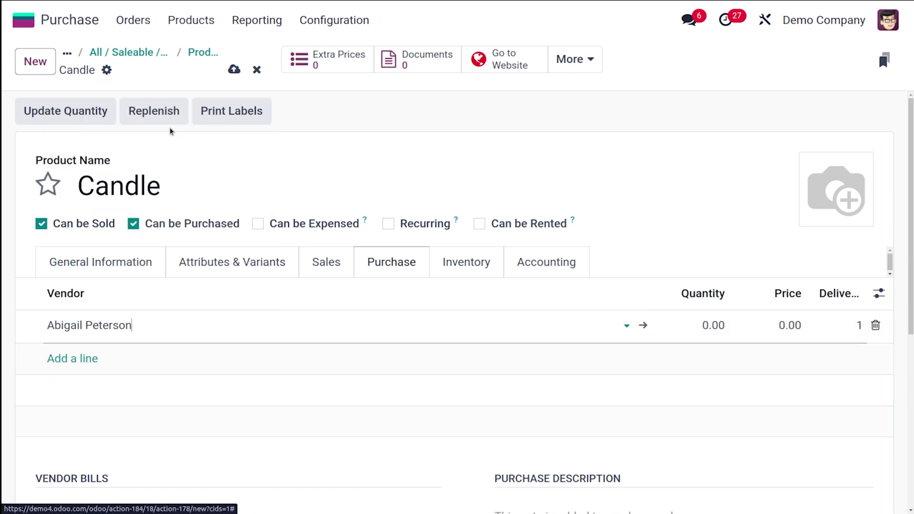
{"action": "left_click", "coordinate": [788, 325]}
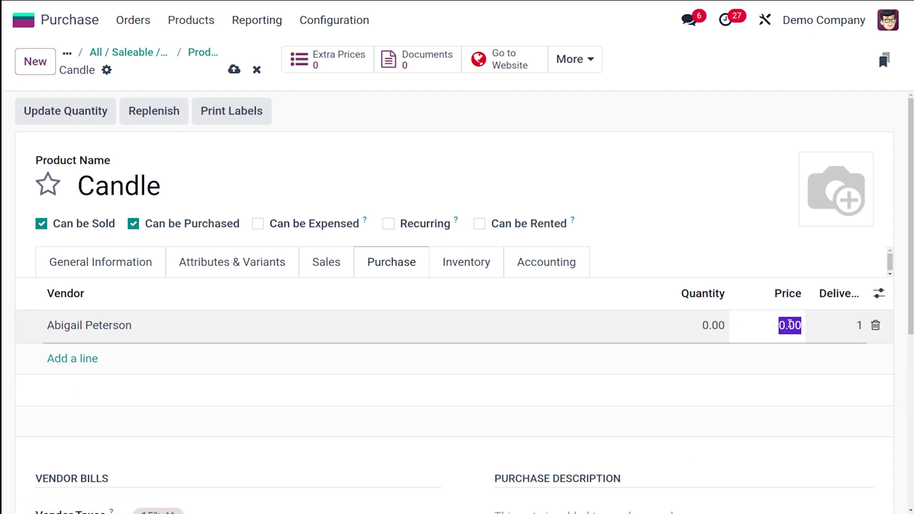
{"action": "type", "text": "10"}
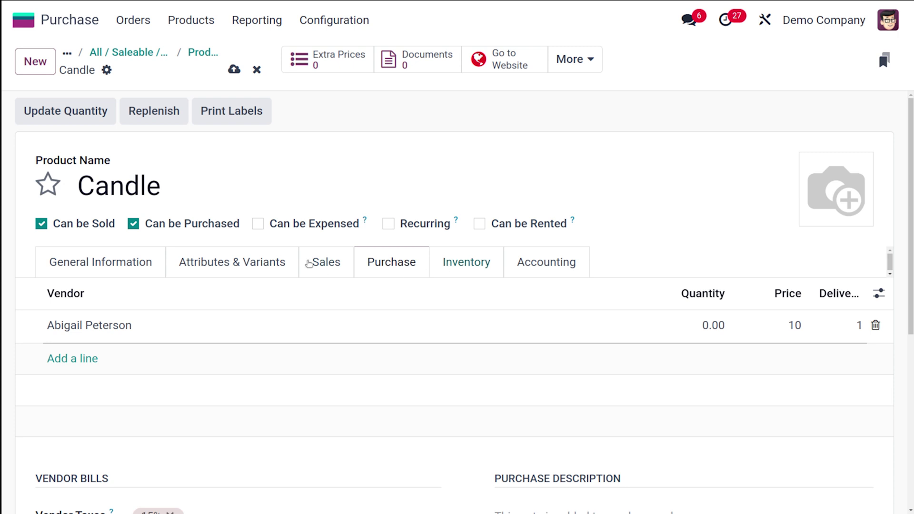
{"action": "left_click", "coordinate": [728, 265]}
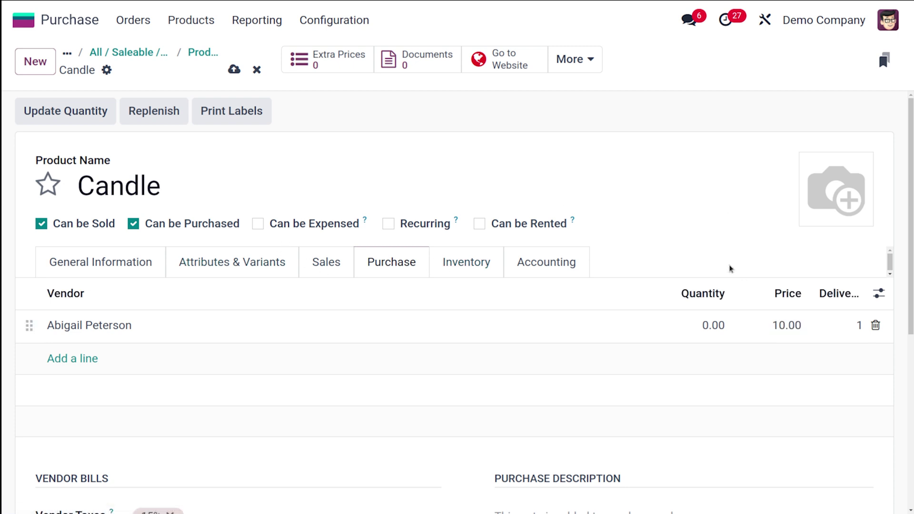
{"action": "left_click", "coordinate": [721, 324]}
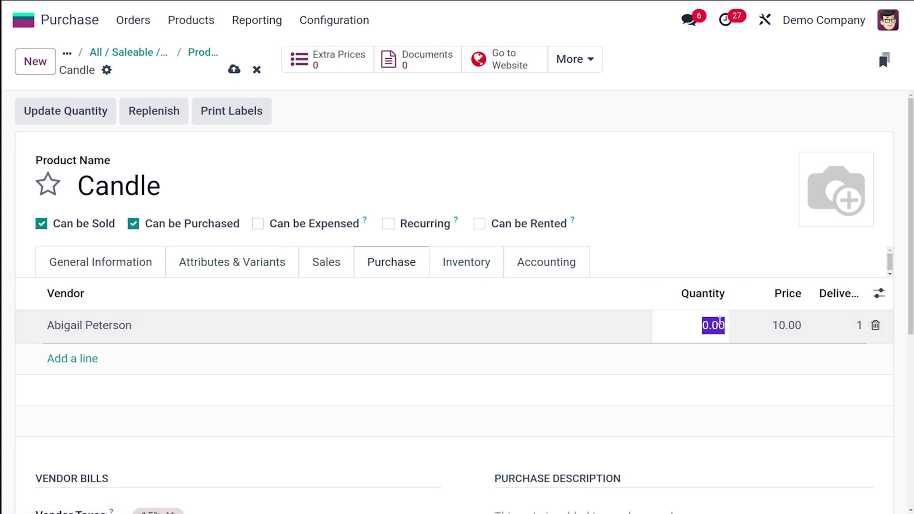
{"action": "type", "text": "5"}
{"action": "left_click", "coordinate": [681, 294]}
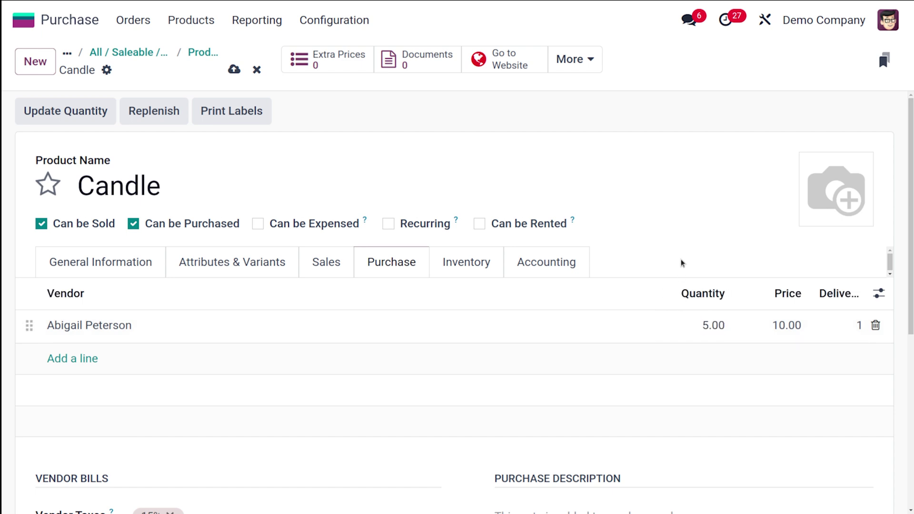
Set Candle's sales price to 100, save it, and go back to the Lamps products list
{"action": "left_click", "coordinate": [322, 265]}
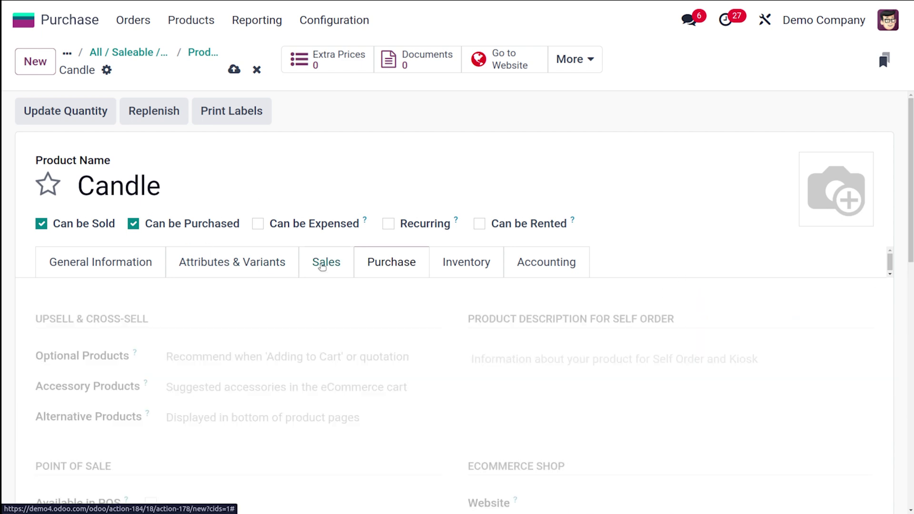
{"action": "left_click", "coordinate": [109, 258]}
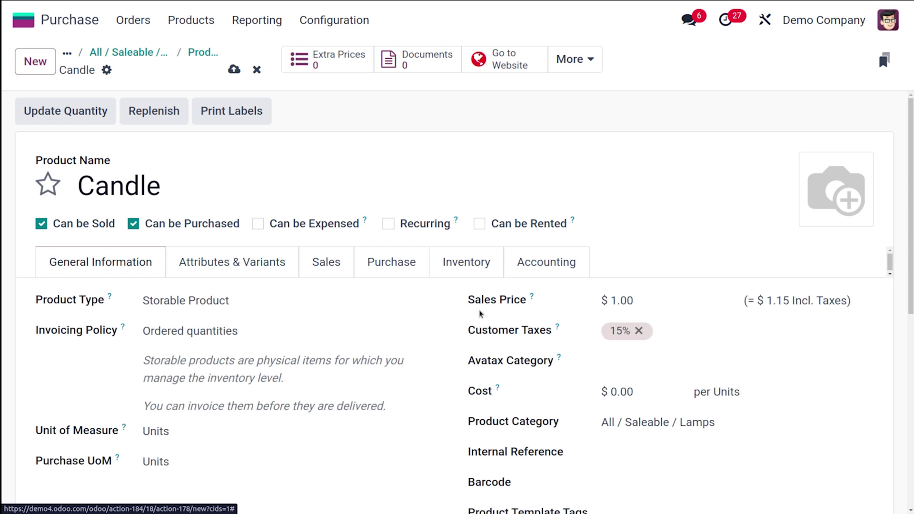
{"action": "left_click", "coordinate": [632, 300]}
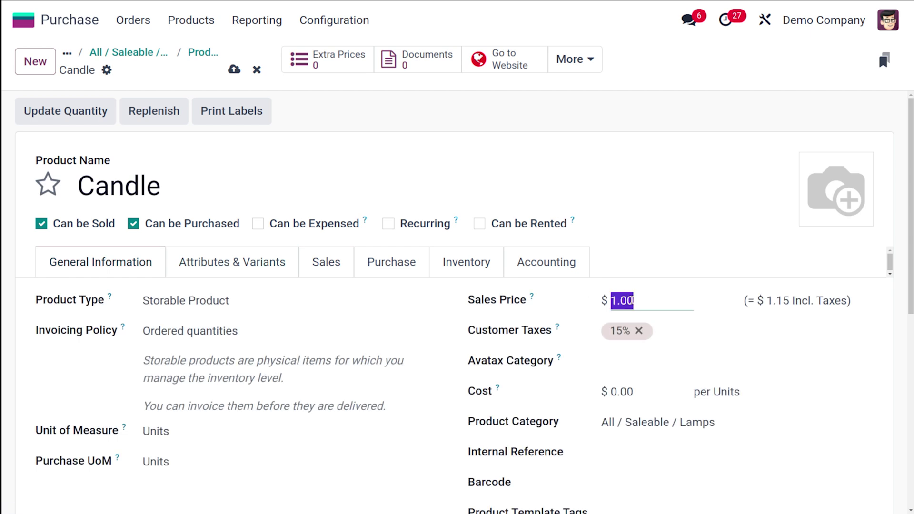
{"action": "type", "text": "100"}
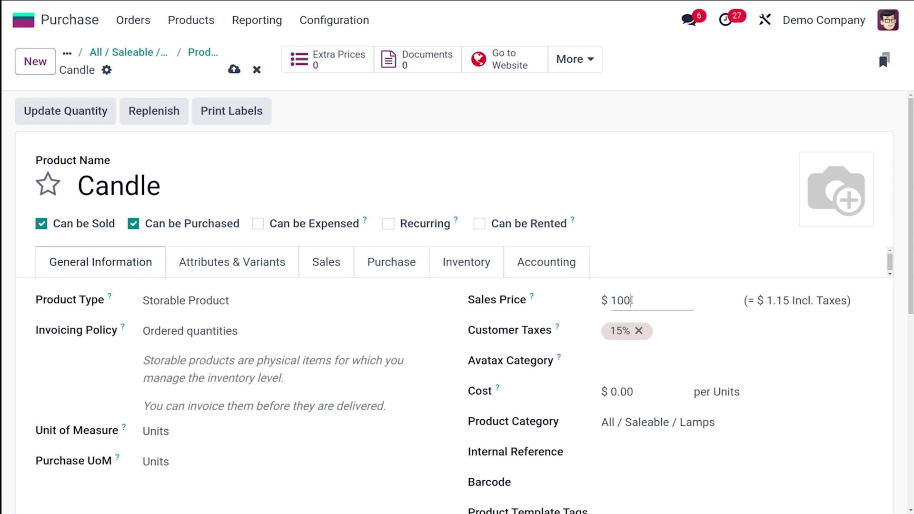
{"action": "left_click", "coordinate": [661, 264]}
{"action": "scroll", "coordinate": [312, 465], "scroll_direction": "down", "scroll_amount": 6}
{"action": "scroll", "coordinate": [314, 471], "scroll_direction": "up", "scroll_amount": 6}
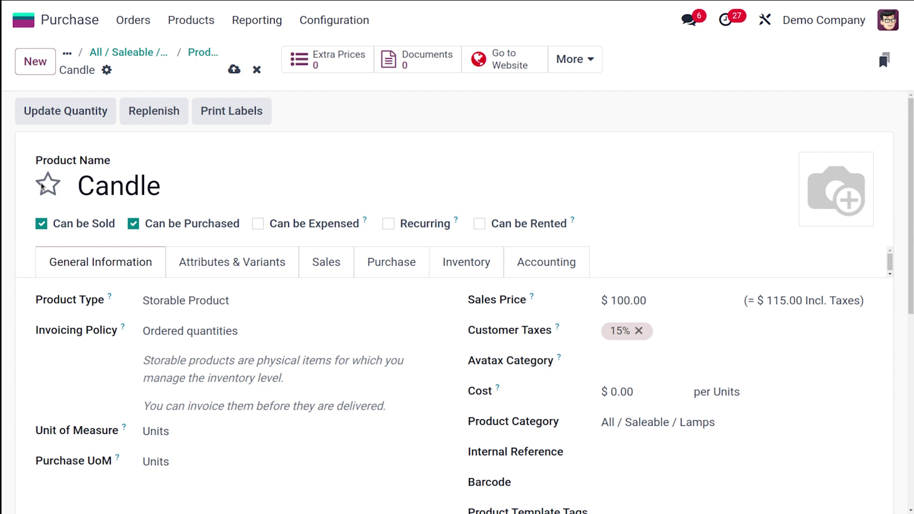
{"action": "left_click", "coordinate": [234, 70]}
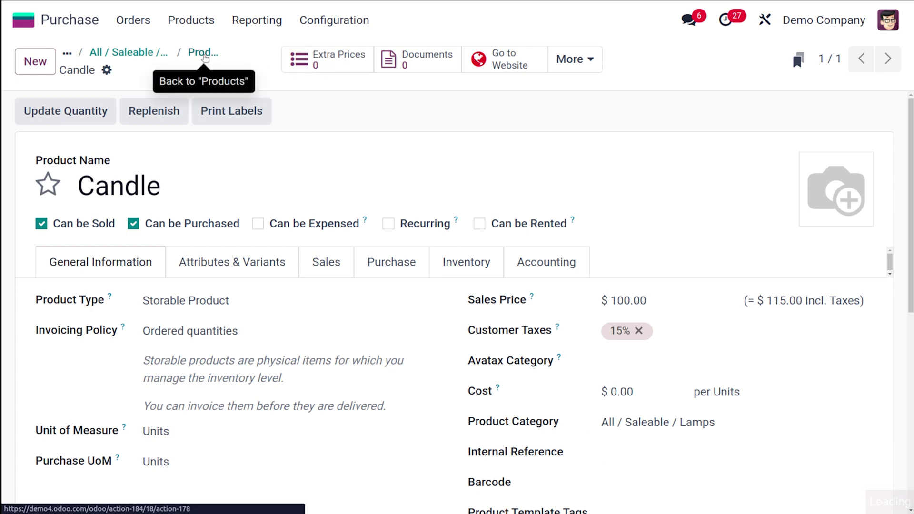
{"action": "left_click", "coordinate": [202, 54]}
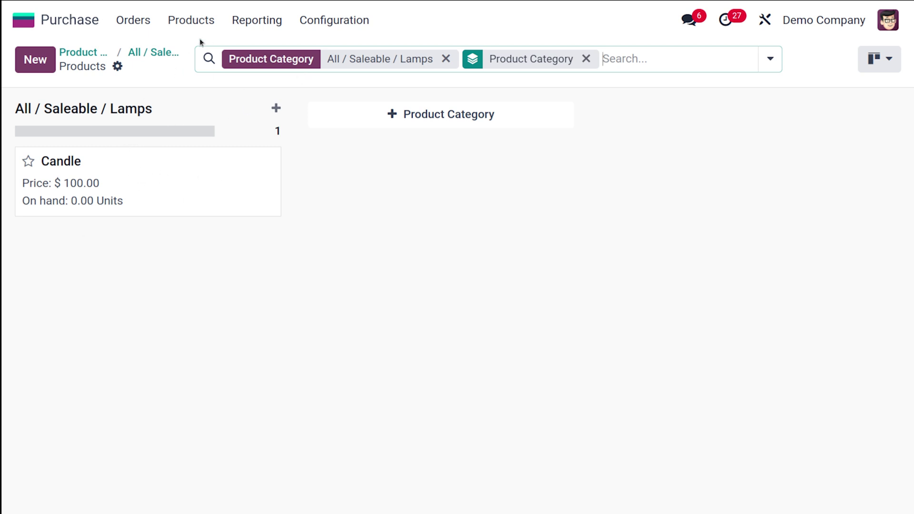
From Products > Products, start a new Storable Product named Bulb
{"action": "left_click", "coordinate": [197, 23]}
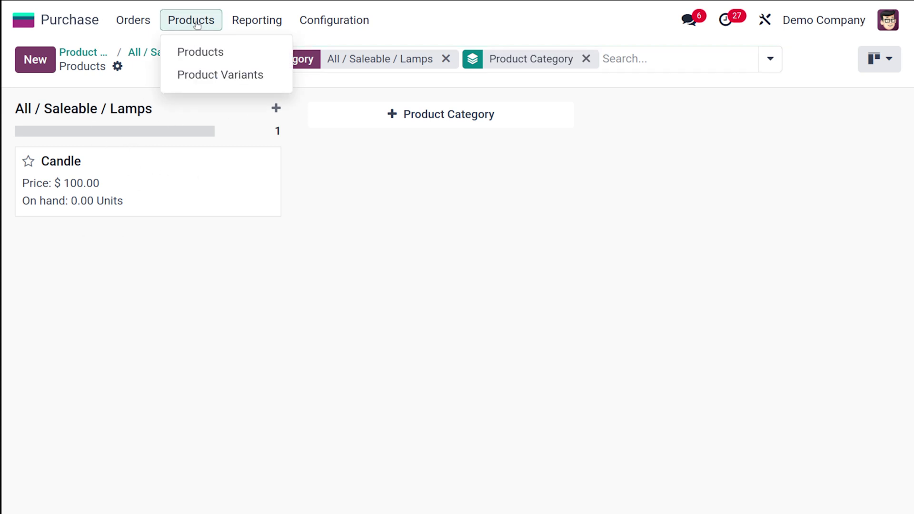
{"action": "left_click", "coordinate": [216, 53]}
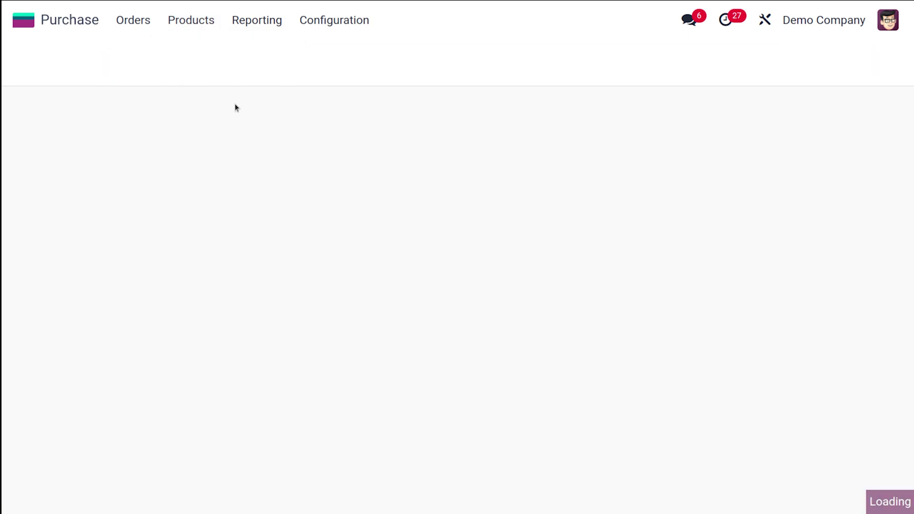
{"action": "left_click", "coordinate": [54, 62]}
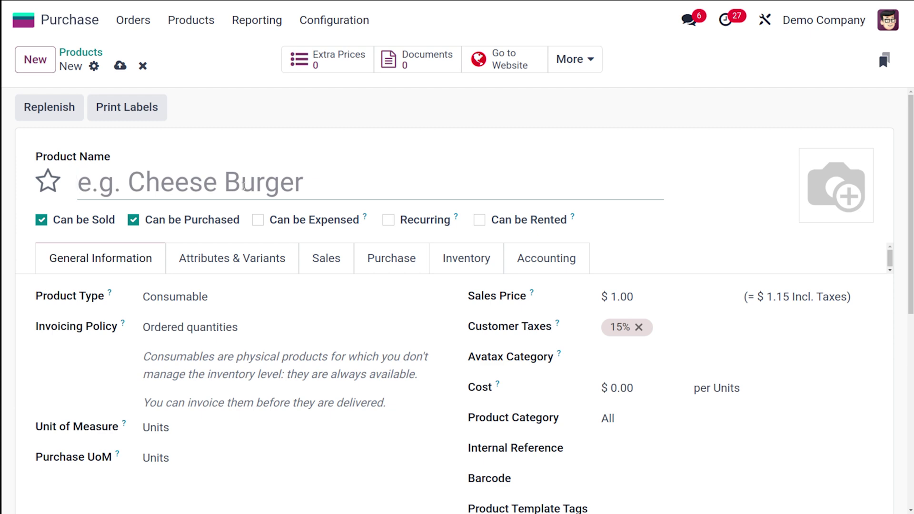
{"action": "type", "text": "Bulb"}
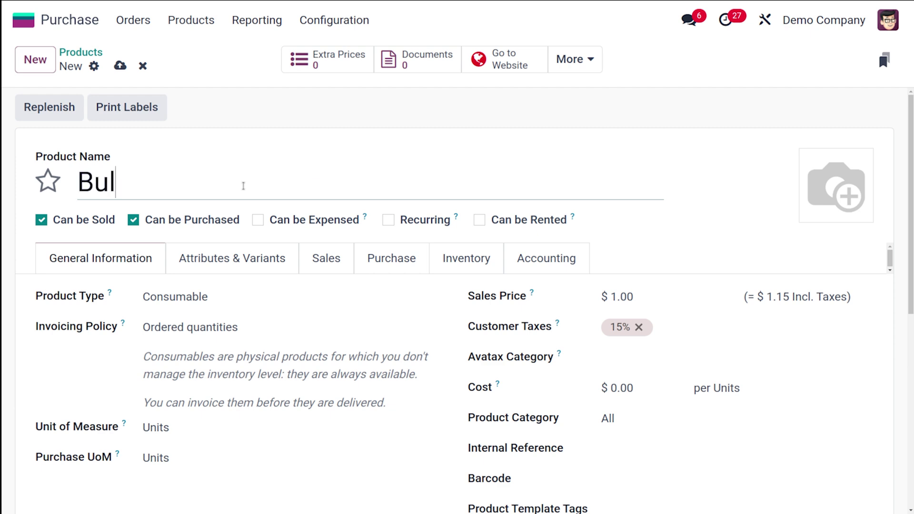
{"action": "left_click", "coordinate": [200, 296]}
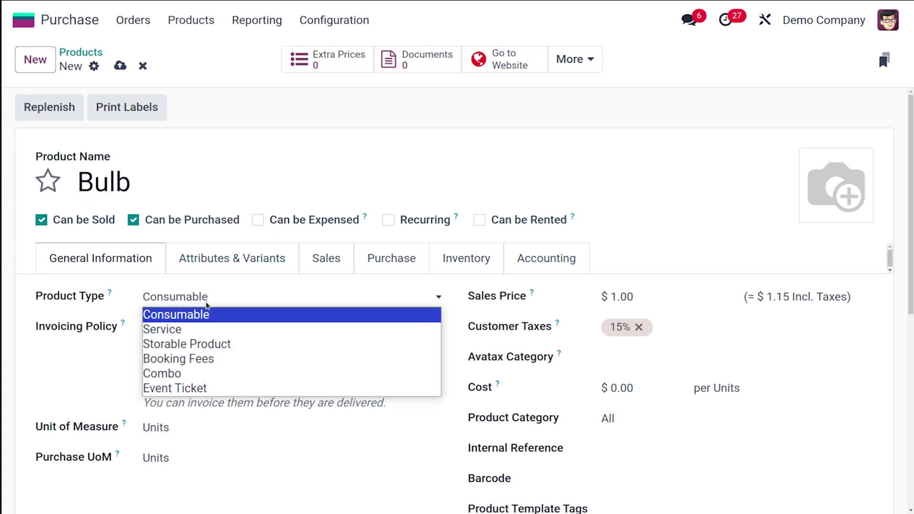
{"action": "left_click", "coordinate": [215, 344]}
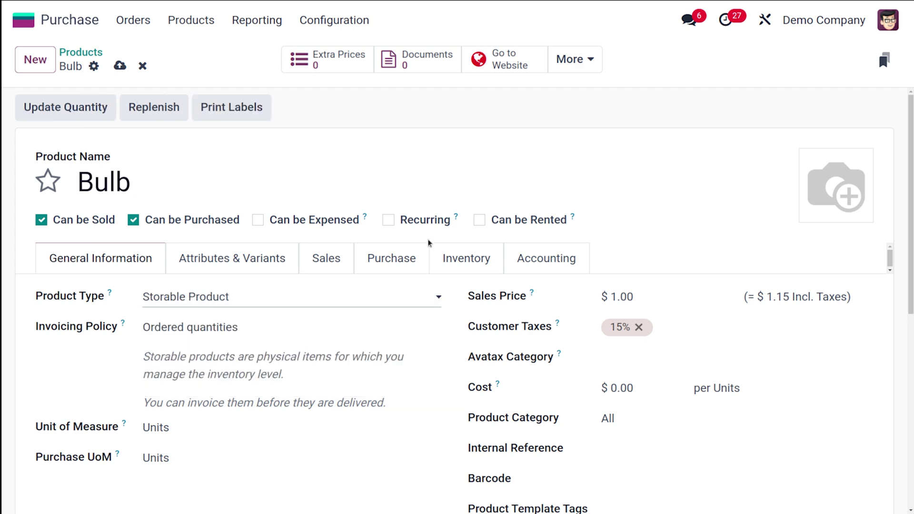
Add a vendor line for Bulb with quantity 1 at price 5.00
{"action": "left_click", "coordinate": [392, 258]}
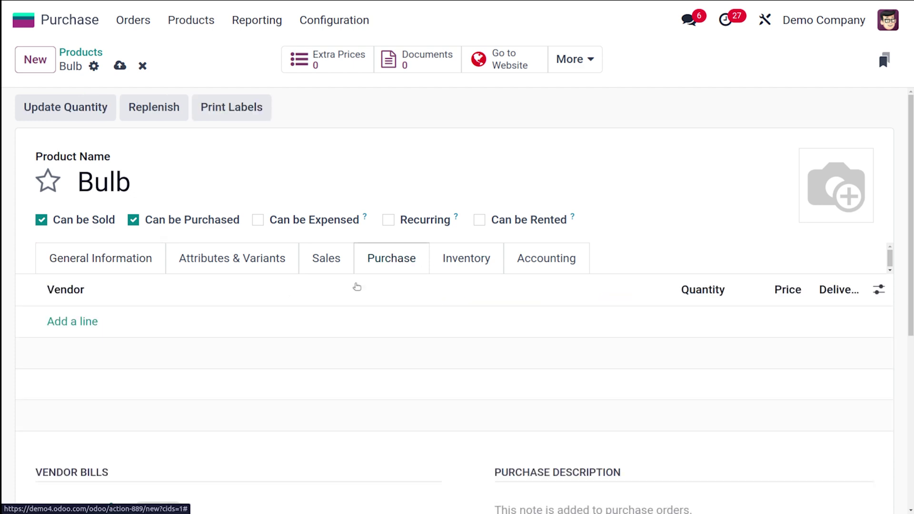
{"action": "left_click", "coordinate": [85, 322]}
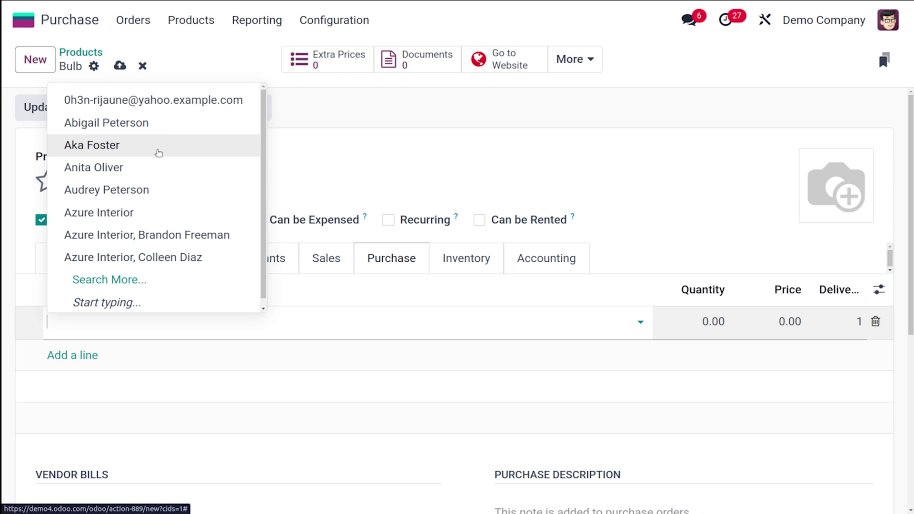
{"action": "key", "text": "Escape"}
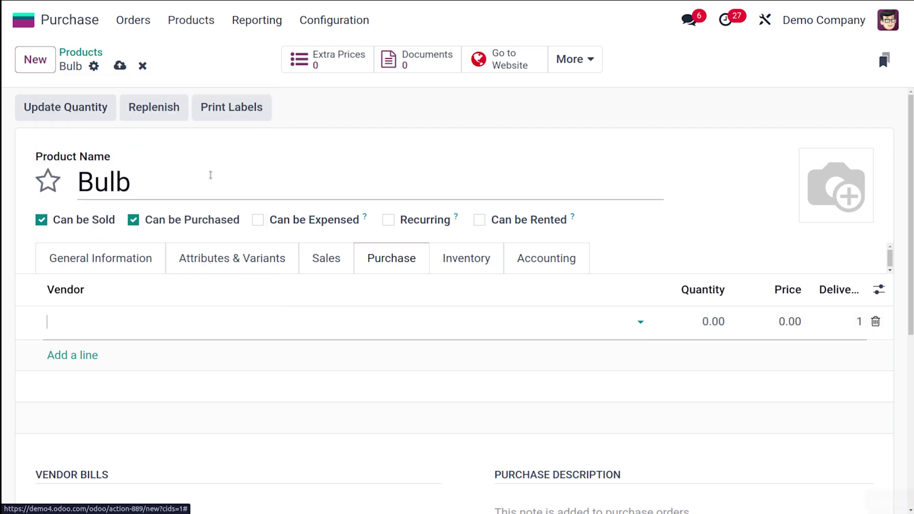
{"action": "left_click", "coordinate": [703, 318]}
{"action": "type", "text": "1"}
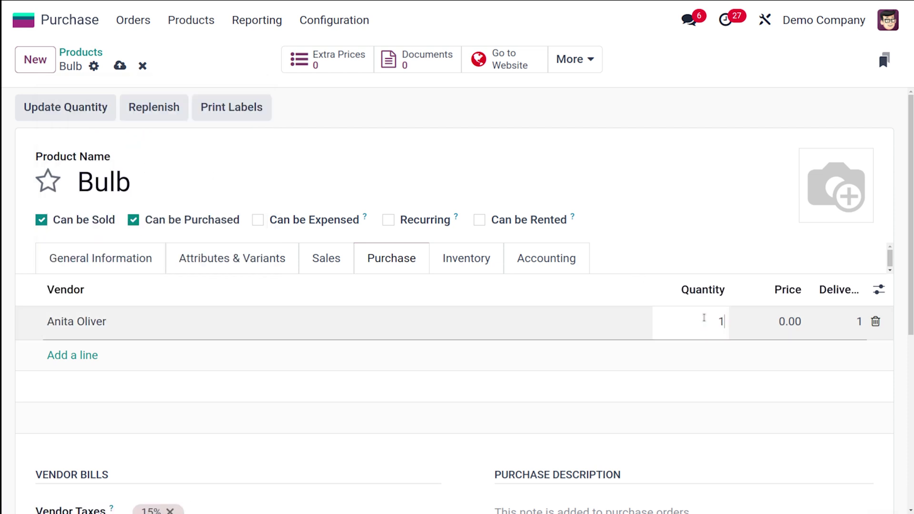
{"action": "left_click", "coordinate": [786, 328]}
{"action": "type", "text": "5"}
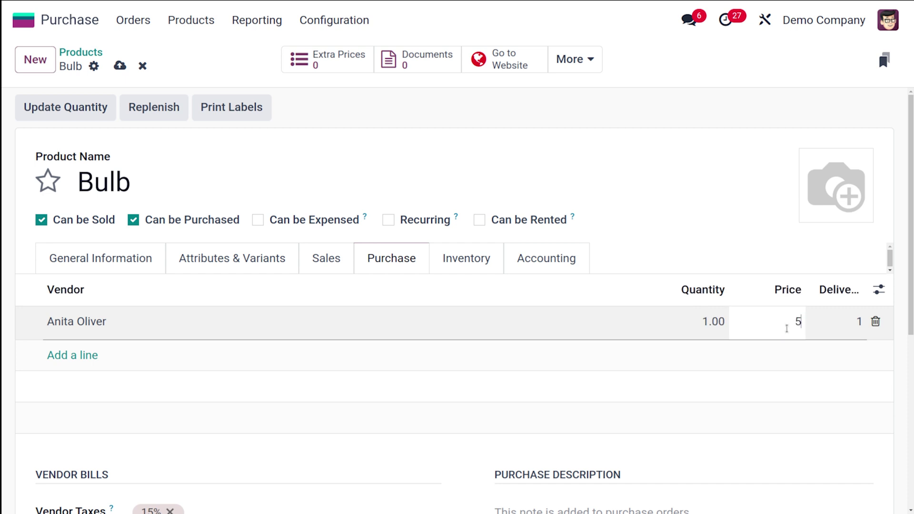
{"action": "left_click", "coordinate": [759, 246]}
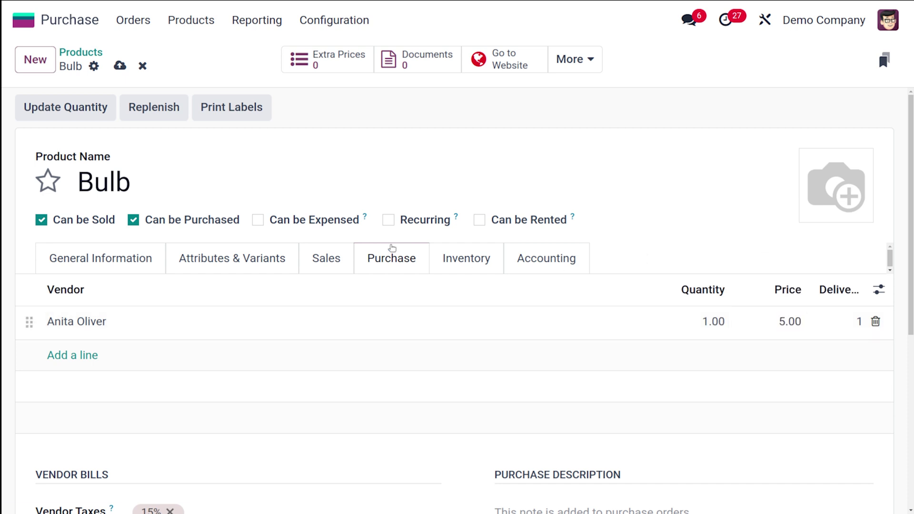
Set Bulb's category to All / Saleable / Lamps and save the product
{"action": "left_click", "coordinate": [110, 255]}
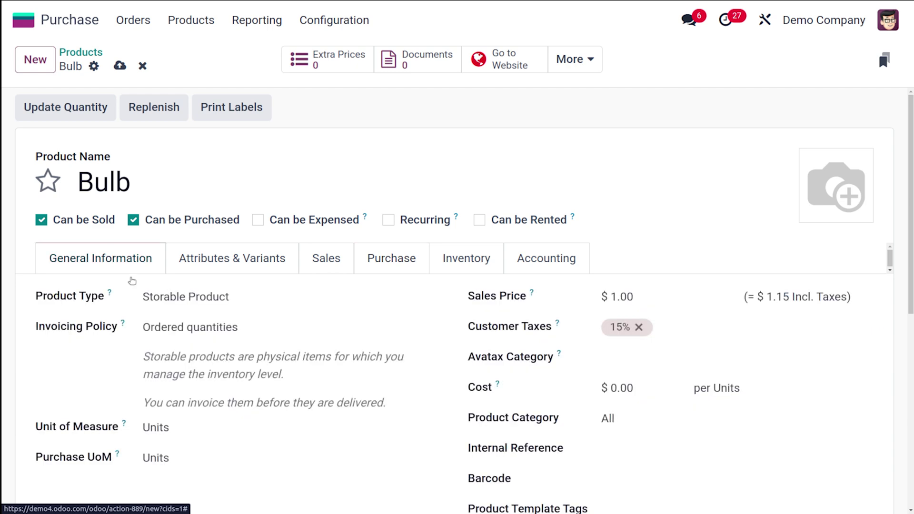
{"action": "scroll", "coordinate": [259, 419], "scroll_direction": "down", "scroll_amount": 5}
{"action": "scroll", "coordinate": [260, 418], "scroll_direction": "up", "scroll_amount": 5}
{"action": "left_click", "coordinate": [673, 418]}
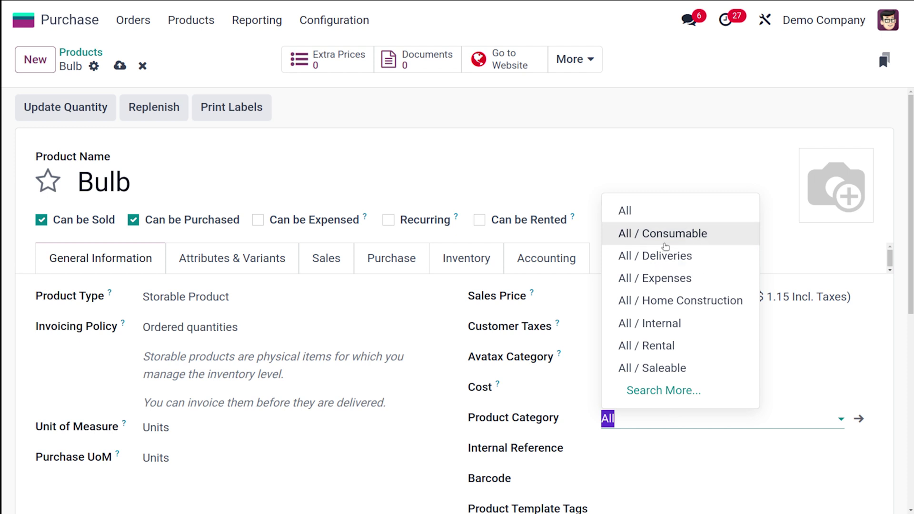
{"action": "left_click", "coordinate": [661, 375]}
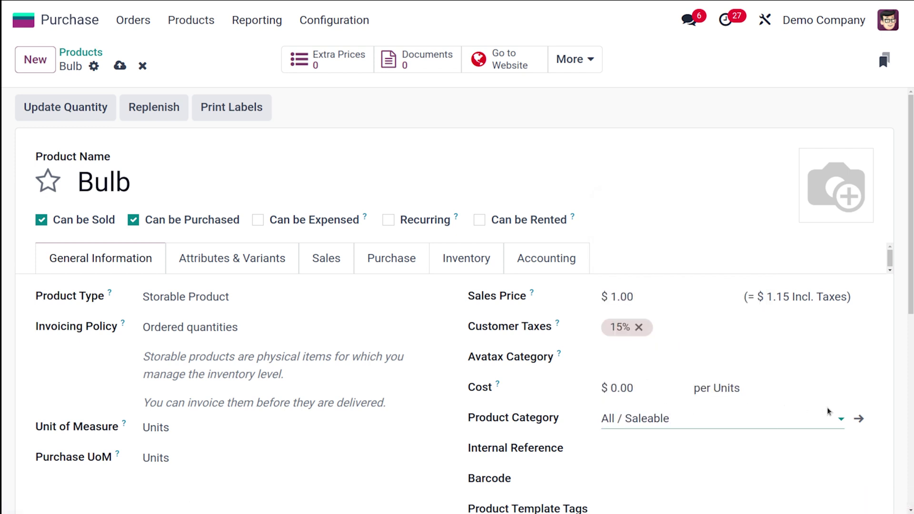
{"action": "left_click", "coordinate": [717, 420]}
{"action": "type", "text": "/"}
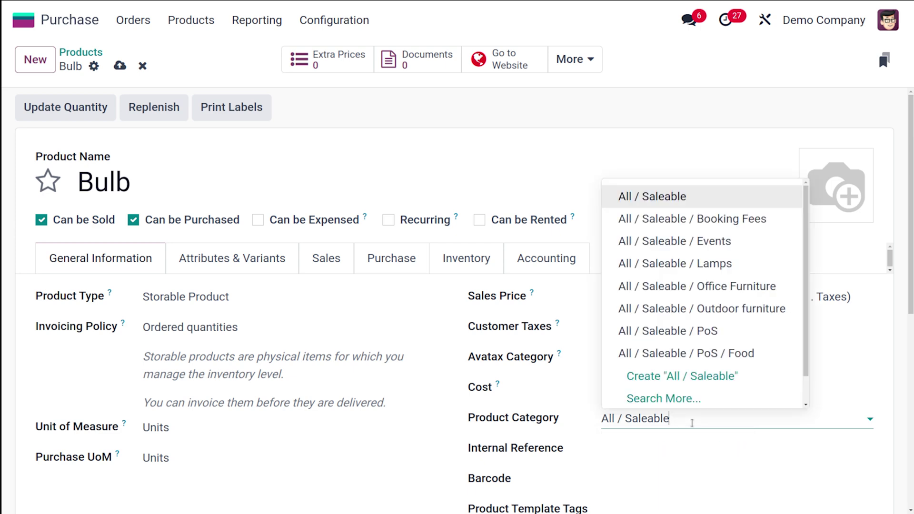
{"action": "left_click", "coordinate": [663, 394]}
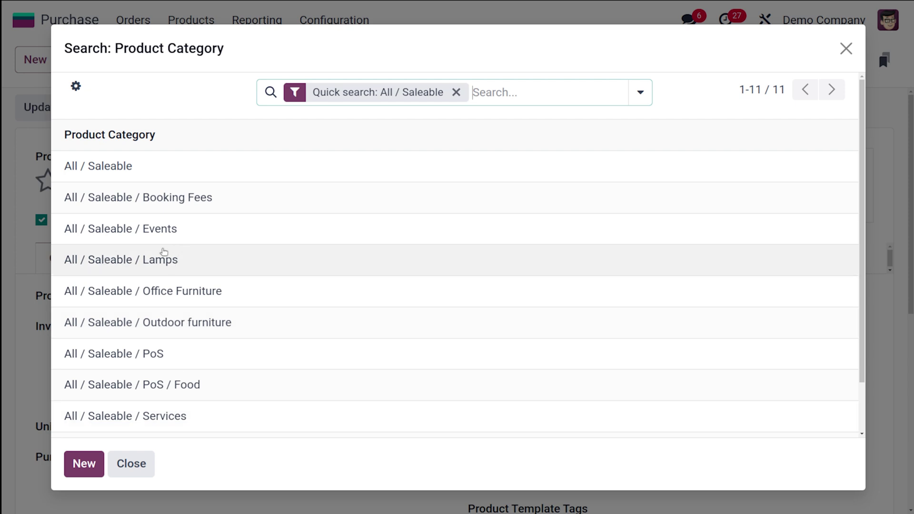
{"action": "left_click", "coordinate": [193, 259]}
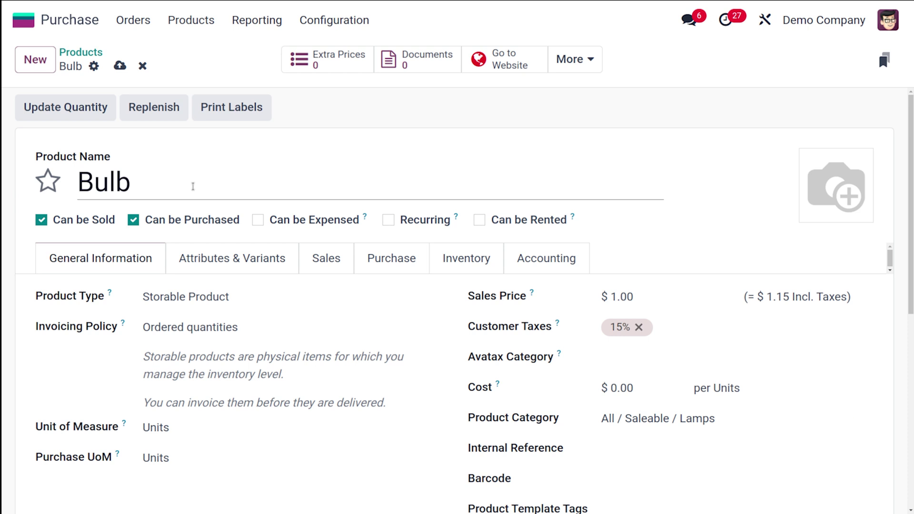
{"action": "left_click", "coordinate": [120, 66]}
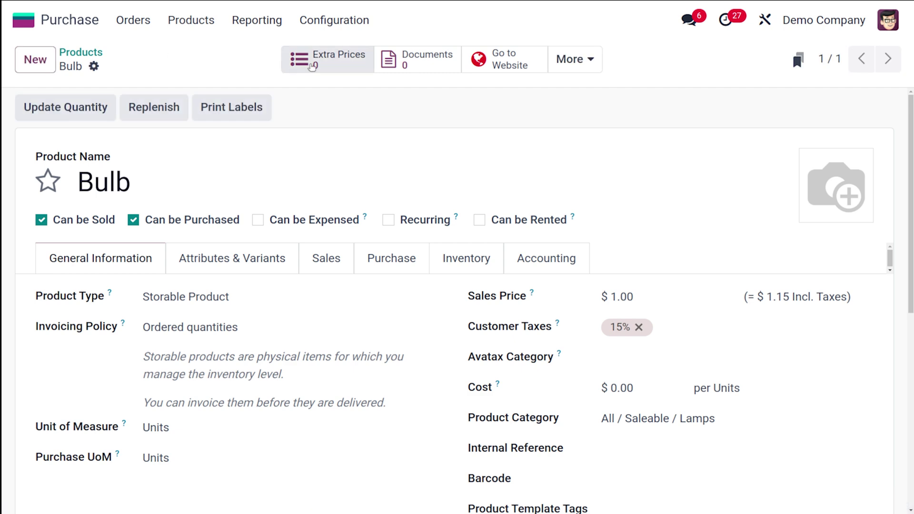
Open the All / Saleable / Lamps category and list its products: Bulb ($1.00) and Candle ($100.00)
{"action": "left_click", "coordinate": [334, 20]}
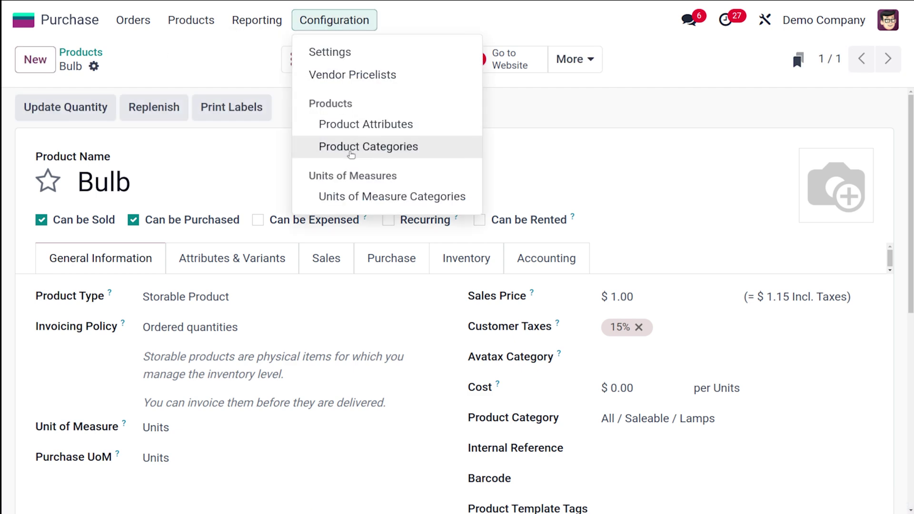
{"action": "left_click", "coordinate": [350, 148]}
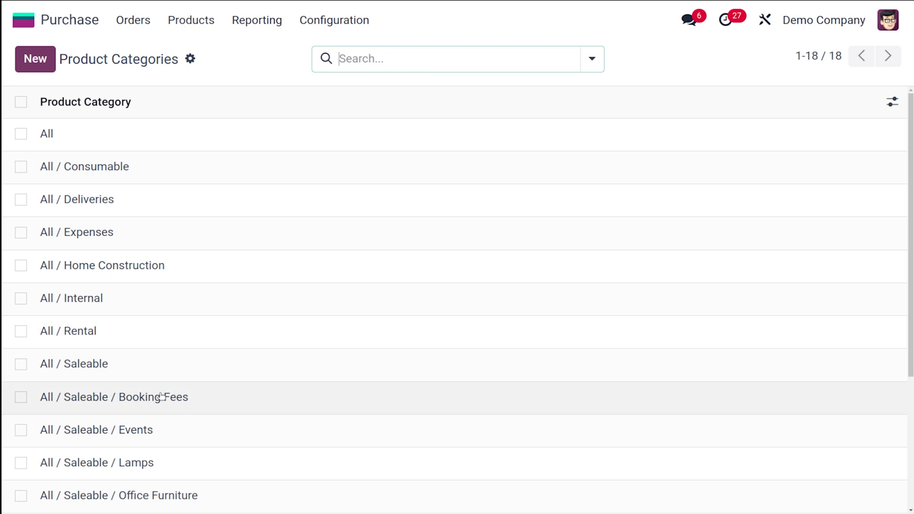
{"action": "scroll", "coordinate": [161, 396], "scroll_direction": "down", "scroll_amount": 4}
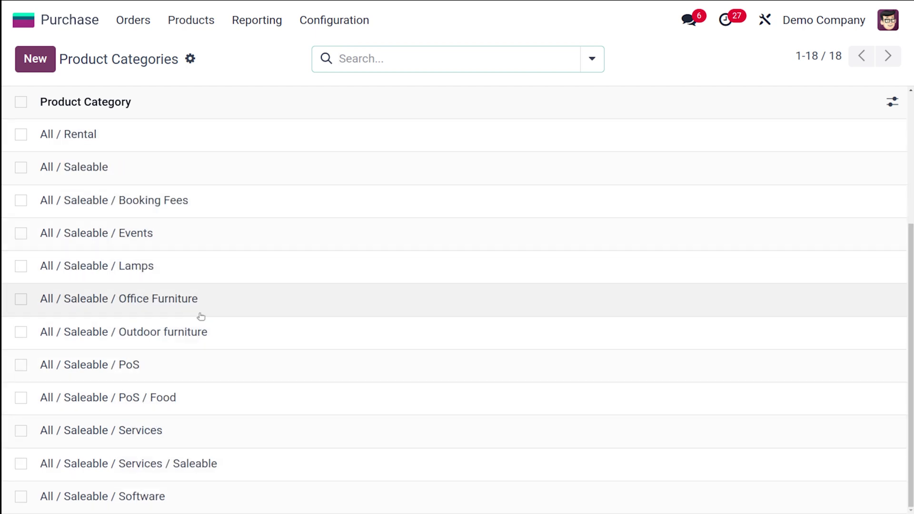
{"action": "left_click", "coordinate": [159, 261]}
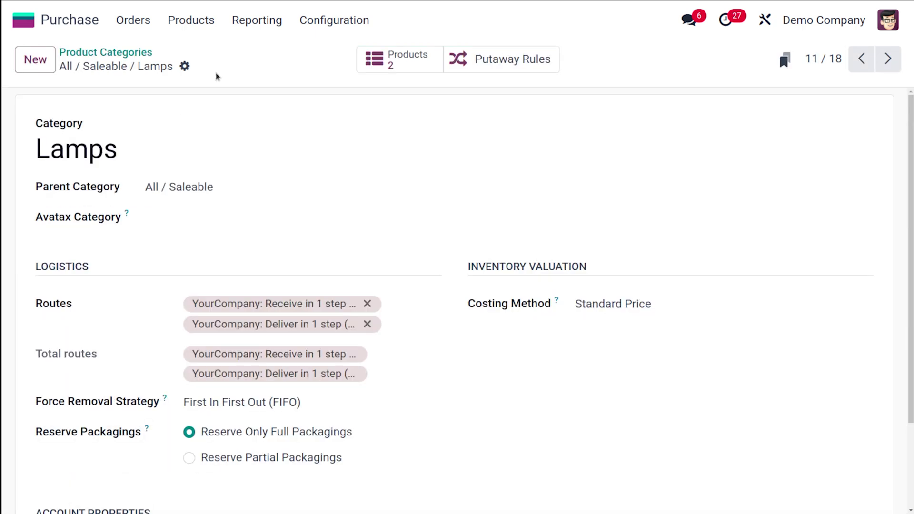
{"action": "left_click", "coordinate": [413, 74]}
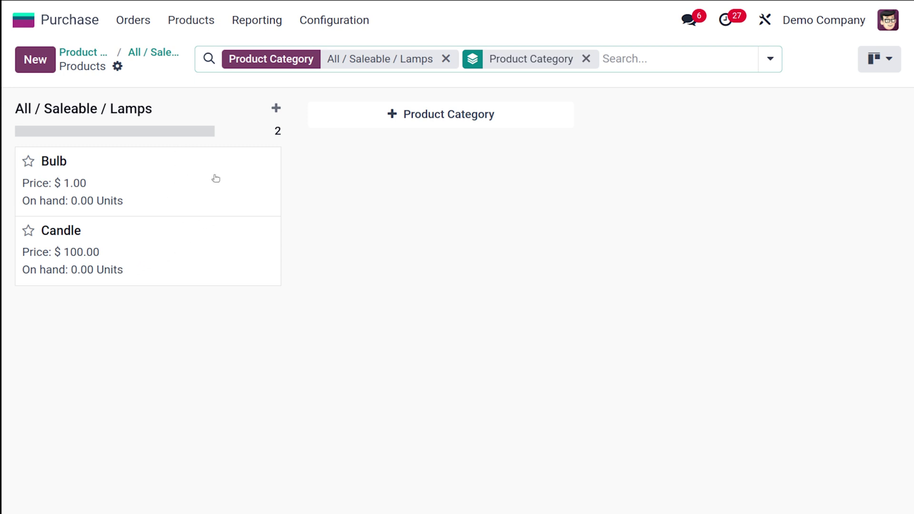
{"action": "mouse_move", "coordinate": [416, 71]}
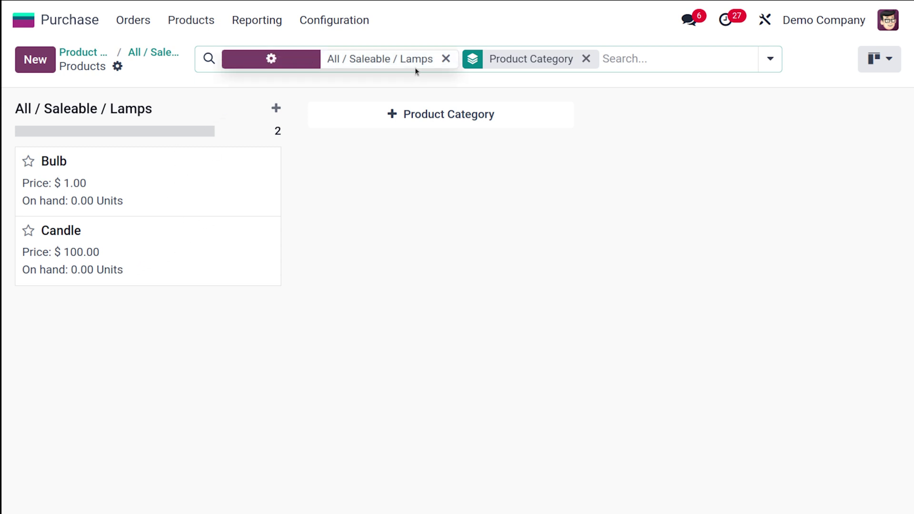
{"action": "left_click", "coordinate": [63, 22]}
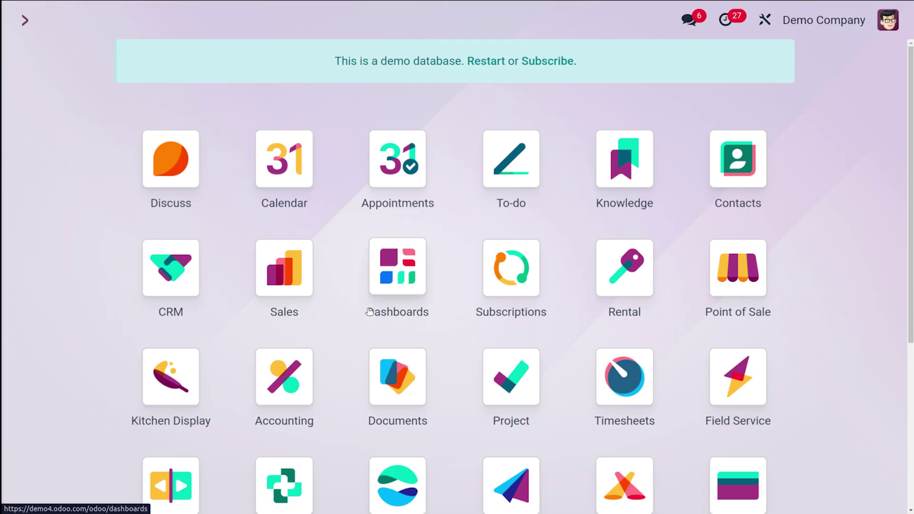
Start a new request for quotation in Purchase and choose its vendor
{"action": "type", "text": "p"}
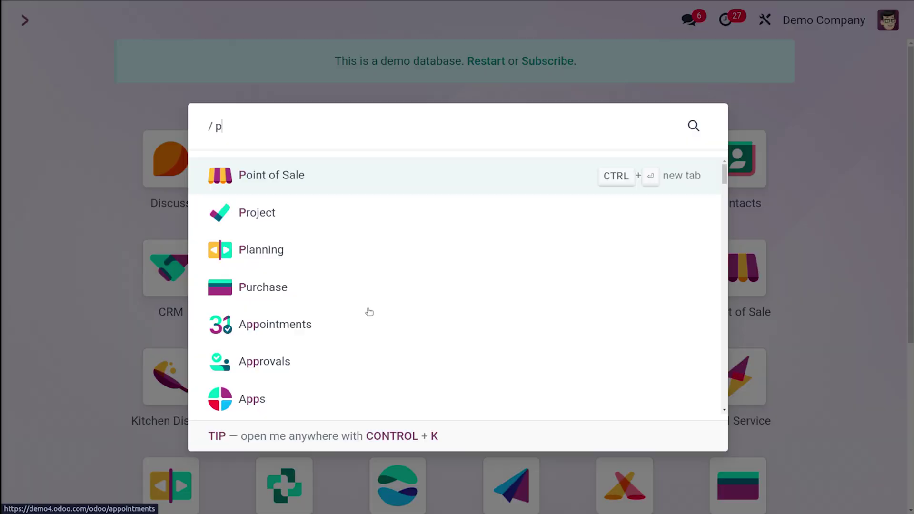
{"action": "type", "text": "u"}
{"action": "left_click", "coordinate": [331, 179]}
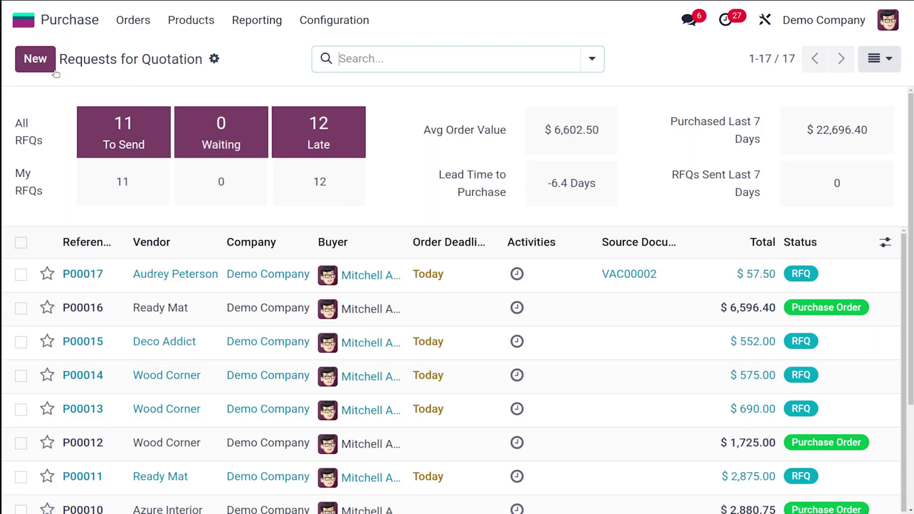
{"action": "left_click", "coordinate": [36, 59]}
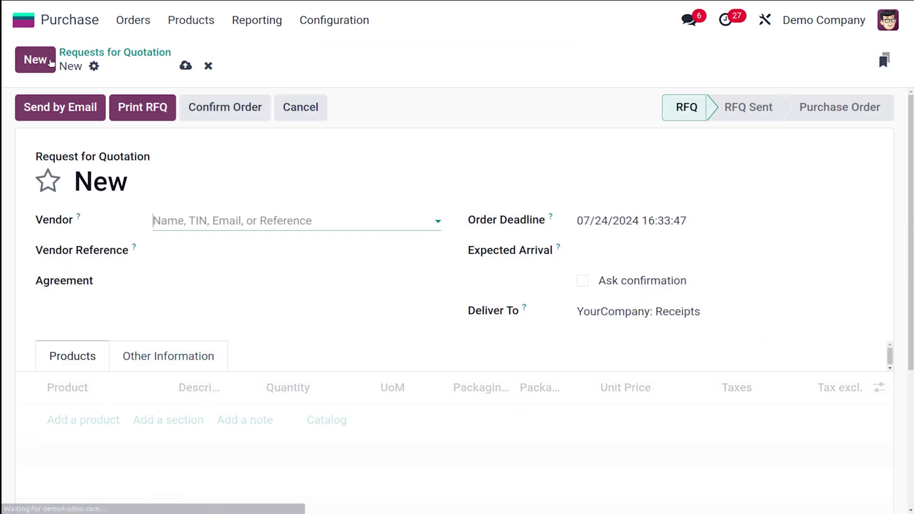
{"action": "left_click", "coordinate": [231, 219]}
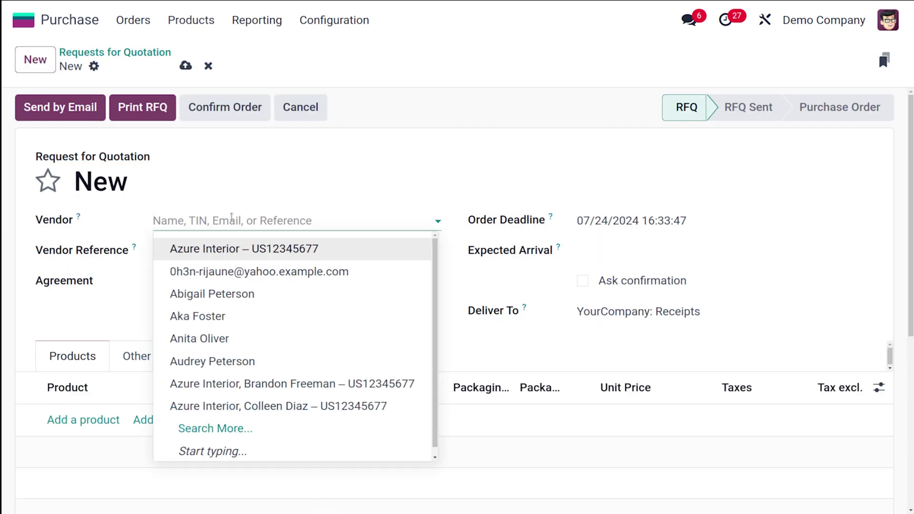
{"action": "left_click", "coordinate": [220, 292]}
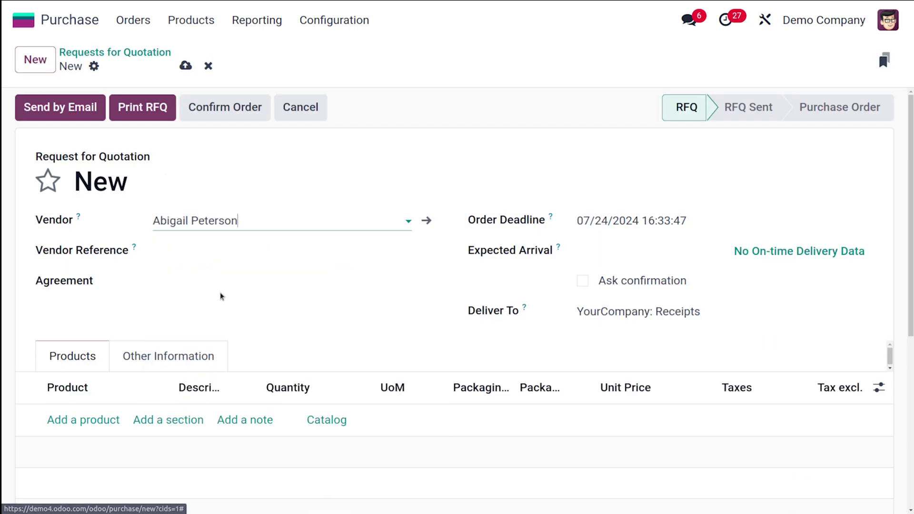
Add 5 Candles at 10.00 each and confirm the order as P00018
{"action": "left_click", "coordinate": [65, 422]}
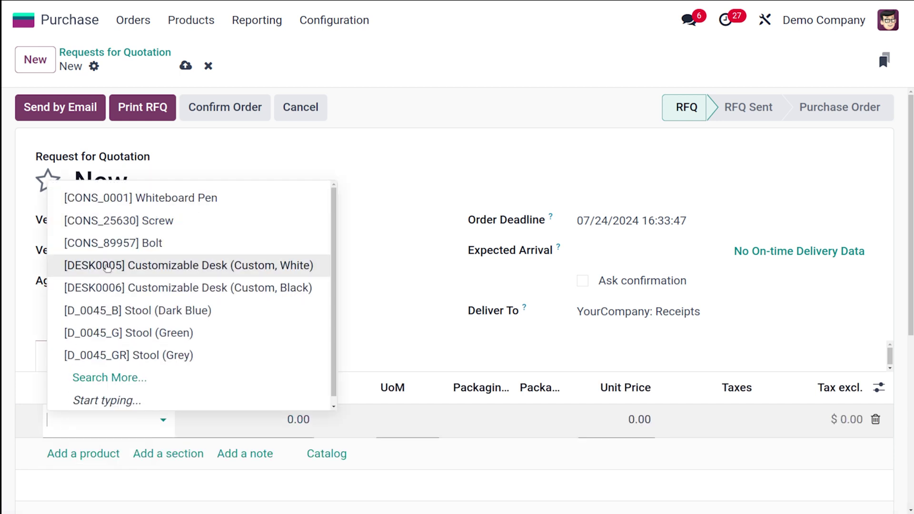
{"action": "type", "text": "ca"}
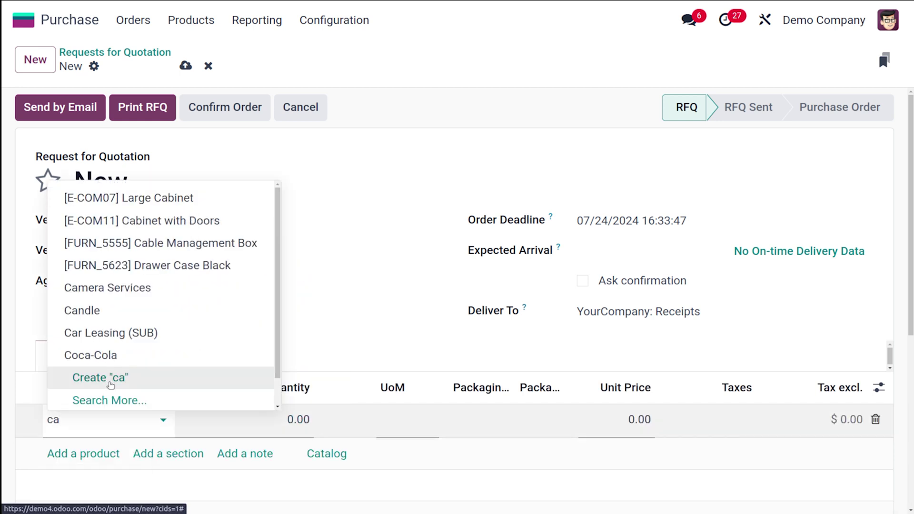
{"action": "left_click", "coordinate": [134, 312]}
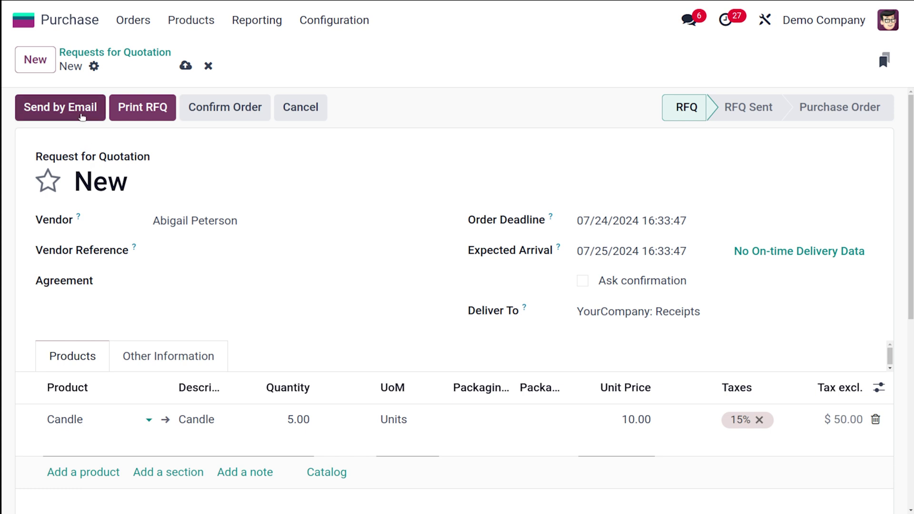
{"action": "left_click", "coordinate": [235, 117]}
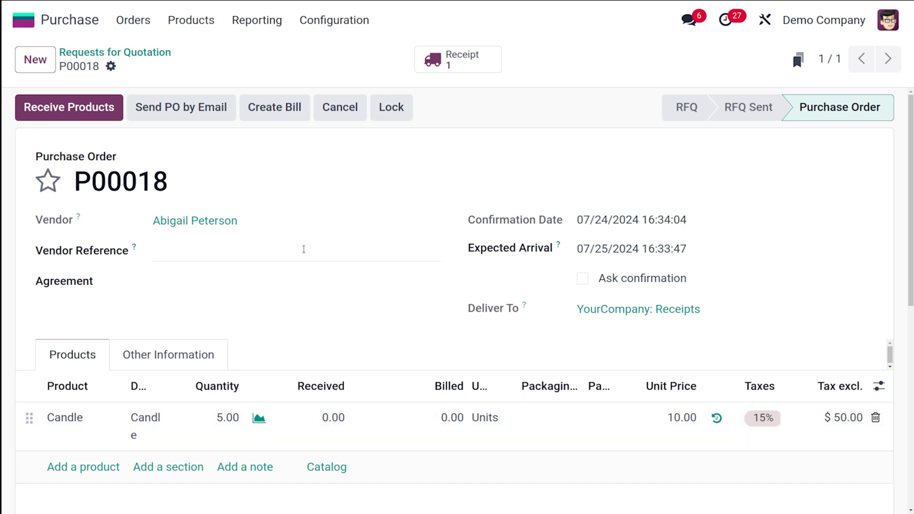
Validate receipt WH/IN/00007 for the 5 Candles, then create a draft bill from P00018
{"action": "left_click", "coordinate": [98, 115]}
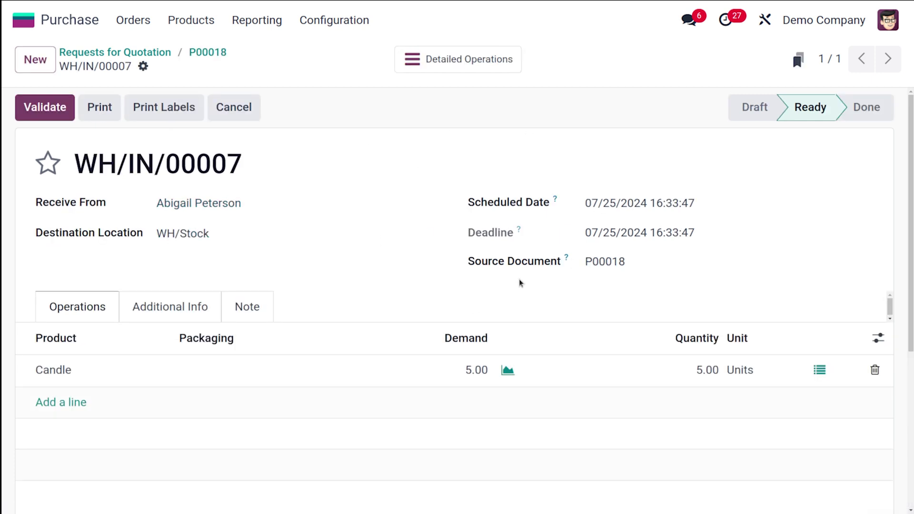
{"action": "left_click", "coordinate": [27, 106]}
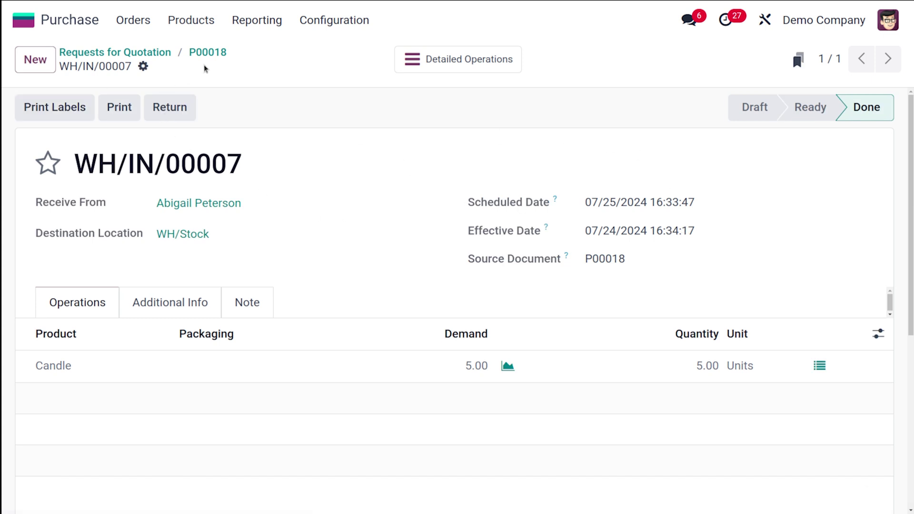
{"action": "left_click", "coordinate": [216, 52]}
{"action": "left_click", "coordinate": [52, 105]}
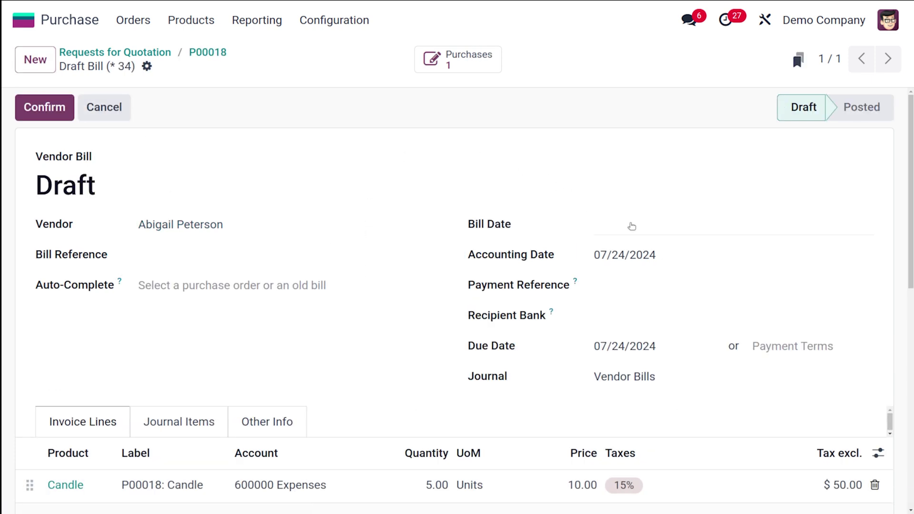
Set the bill date to 07/24/2024 and post the bill
{"action": "left_click", "coordinate": [630, 224]}
{"action": "left_click", "coordinate": [433, 279]}
{"action": "left_click", "coordinate": [40, 108]}
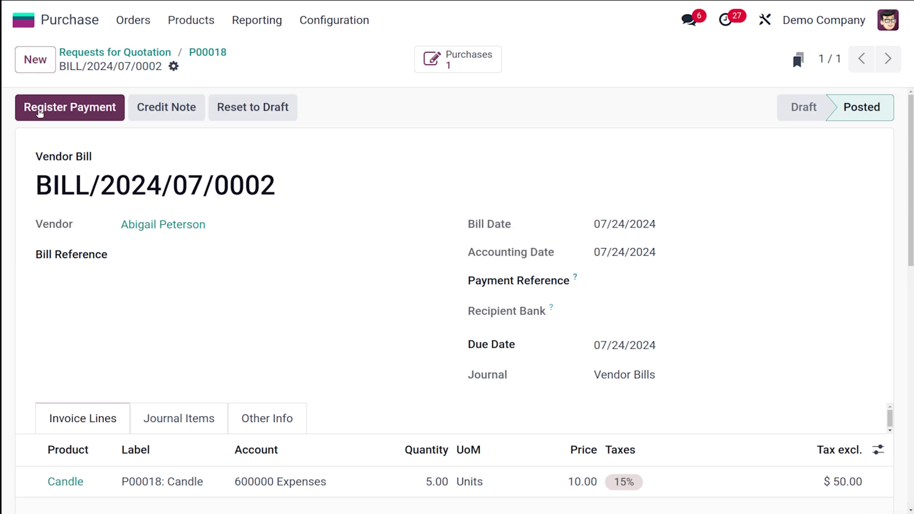
Register the $57.50 payment and return to order P00018
{"action": "left_click", "coordinate": [76, 108]}
{"action": "left_click", "coordinate": [124, 346]}
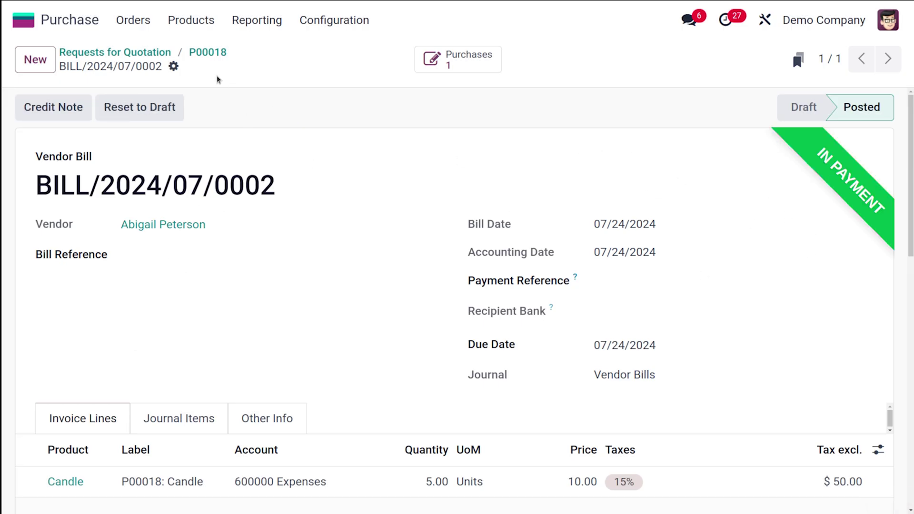
{"action": "left_click", "coordinate": [207, 52]}
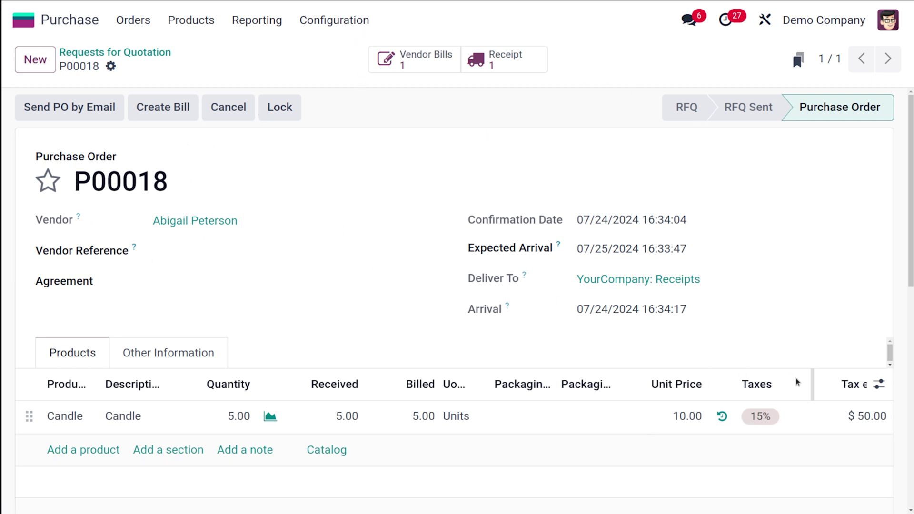
Reopen the Lamps category and check that Candle now has 5.00 units on hand
{"action": "left_click", "coordinate": [305, 21]}
{"action": "left_click", "coordinate": [365, 147]}
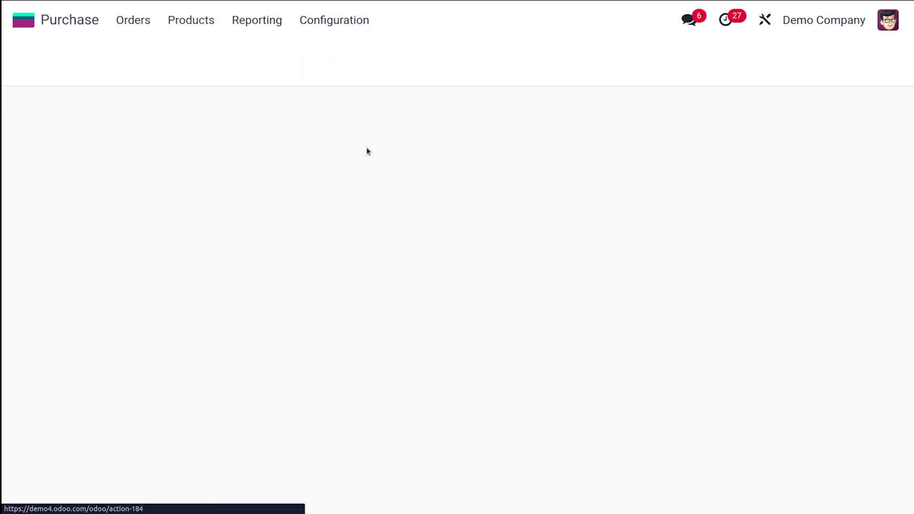
{"action": "left_click", "coordinate": [148, 466]}
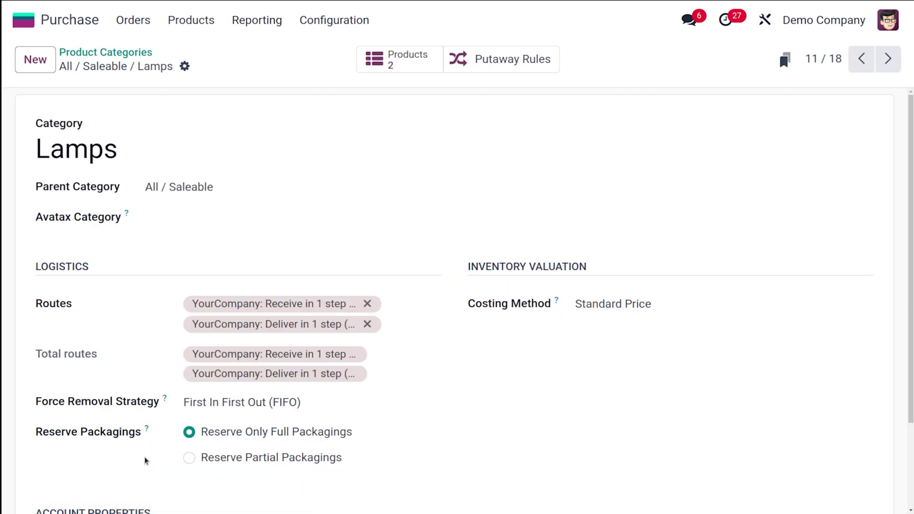
{"action": "left_click", "coordinate": [415, 70]}
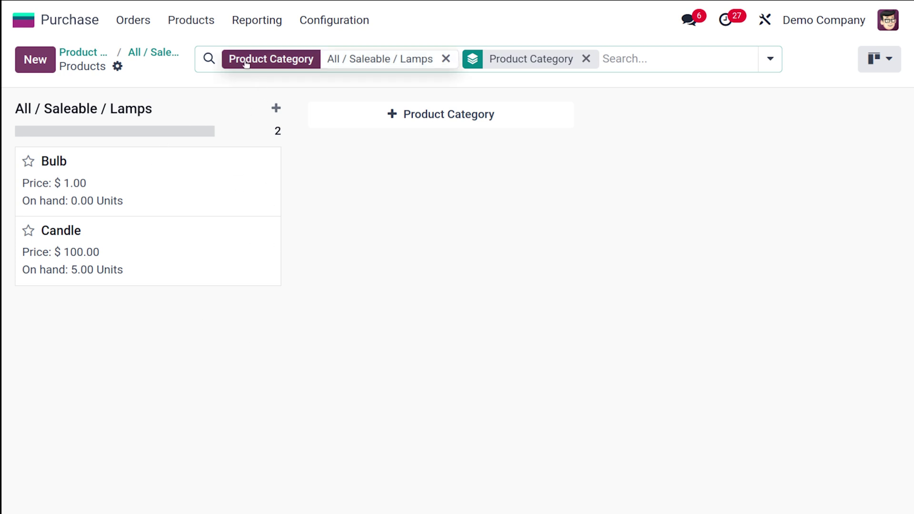
{"action": "left_click", "coordinate": [142, 57]}
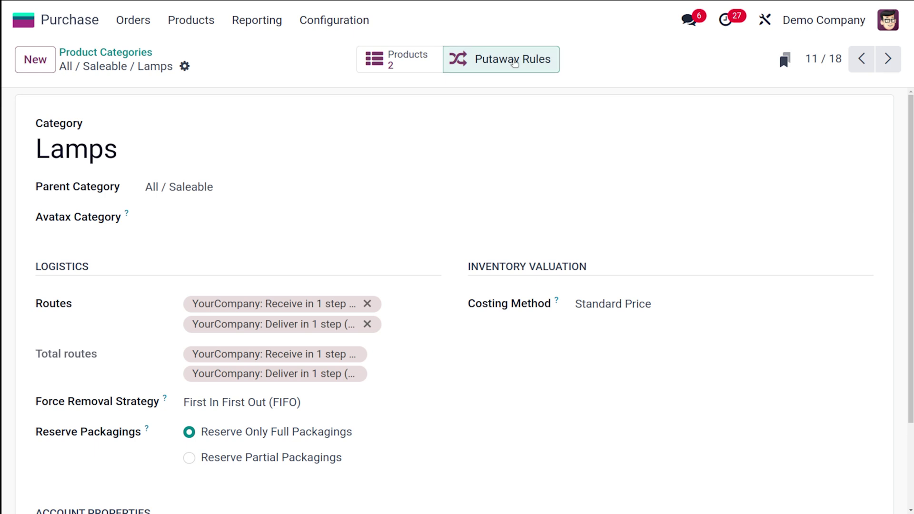
Review the Lamps putaway rules, then look over the category's accounts
{"action": "left_click", "coordinate": [513, 60]}
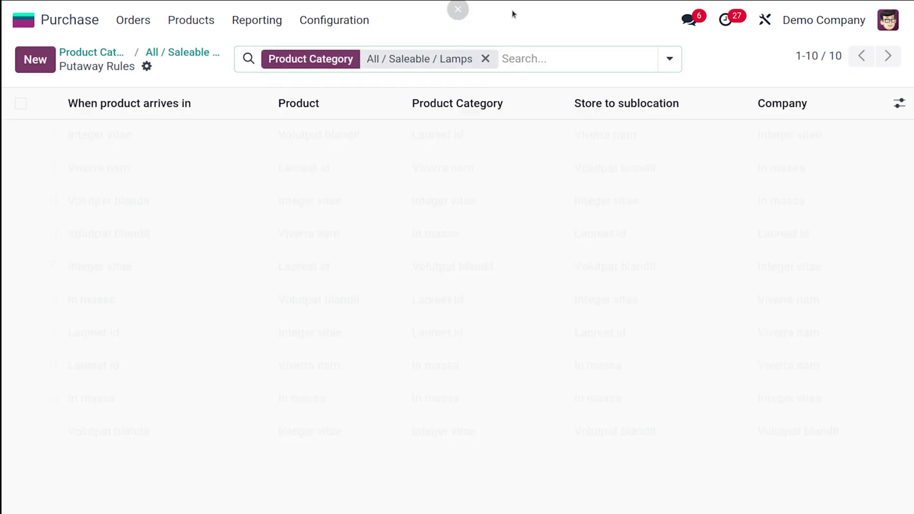
{"action": "left_click", "coordinate": [188, 57]}
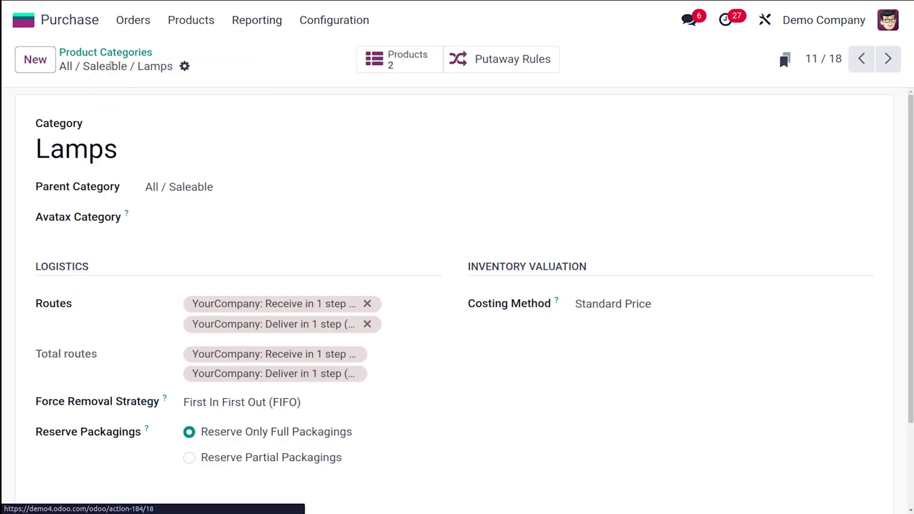
{"action": "scroll", "coordinate": [299, 379], "scroll_direction": "down", "scroll_amount": 2}
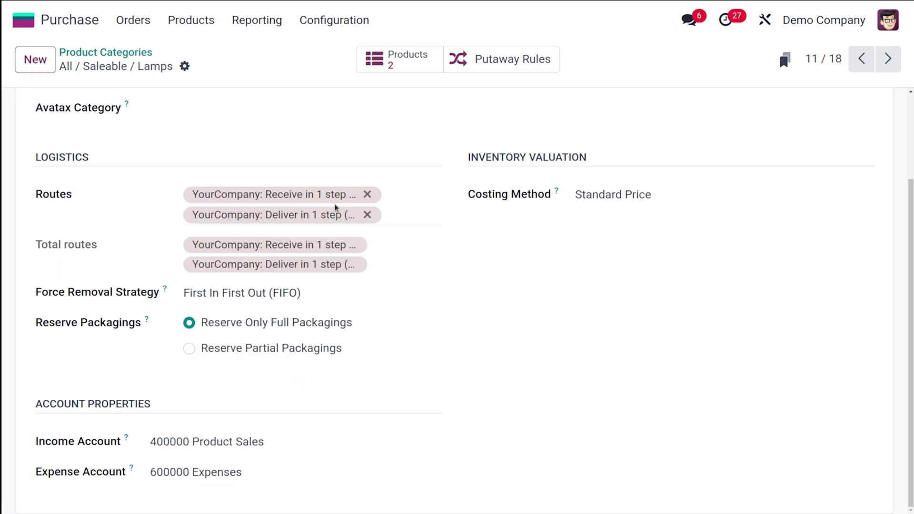
{"action": "scroll", "coordinate": [335, 207], "scroll_direction": "up", "scroll_amount": 2}
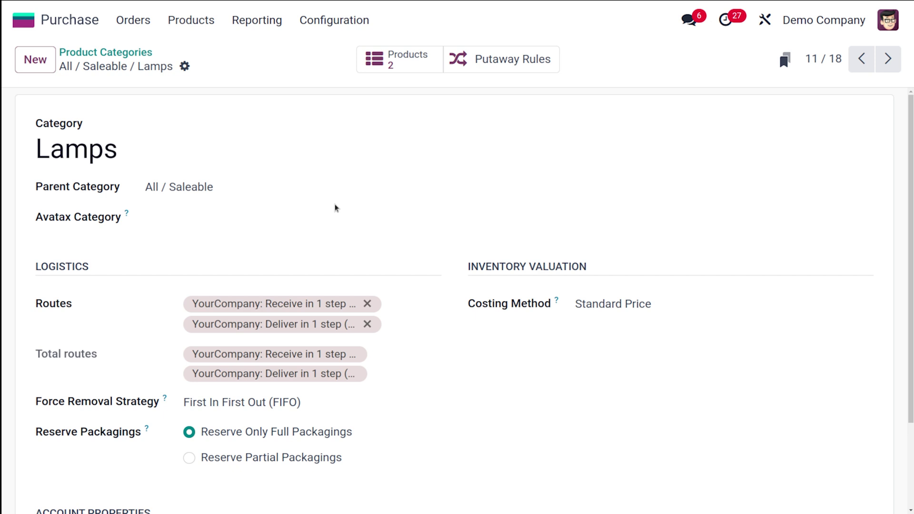